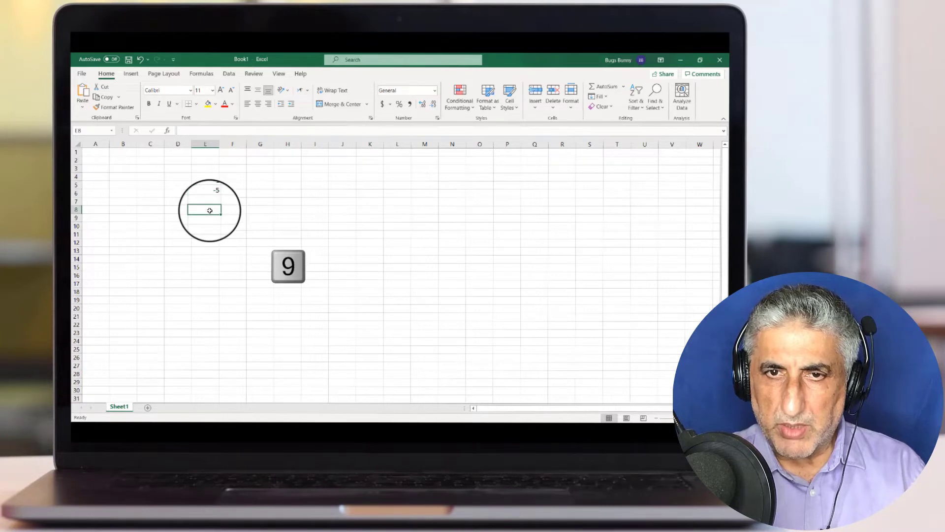
Enter the negative number -9 in cell E8 and the percentage 5% in cell E11
text(-9)
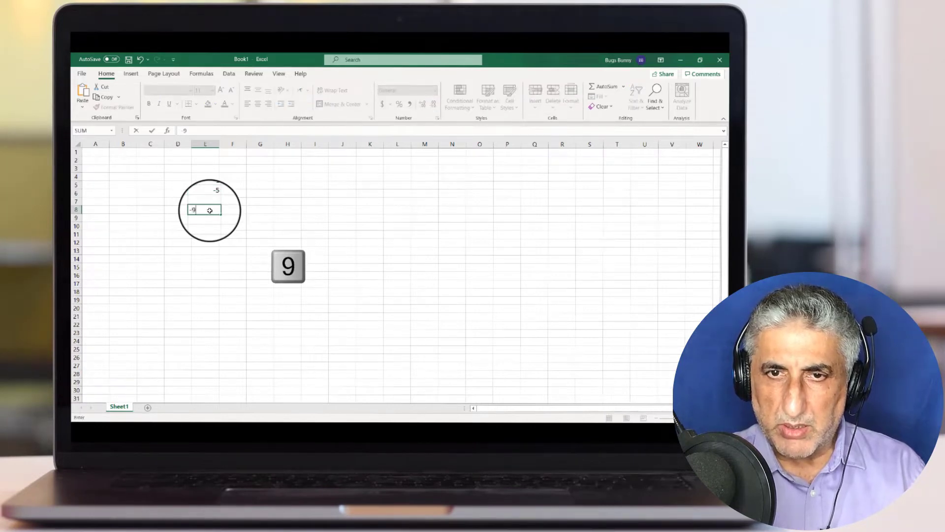
click(203, 219)
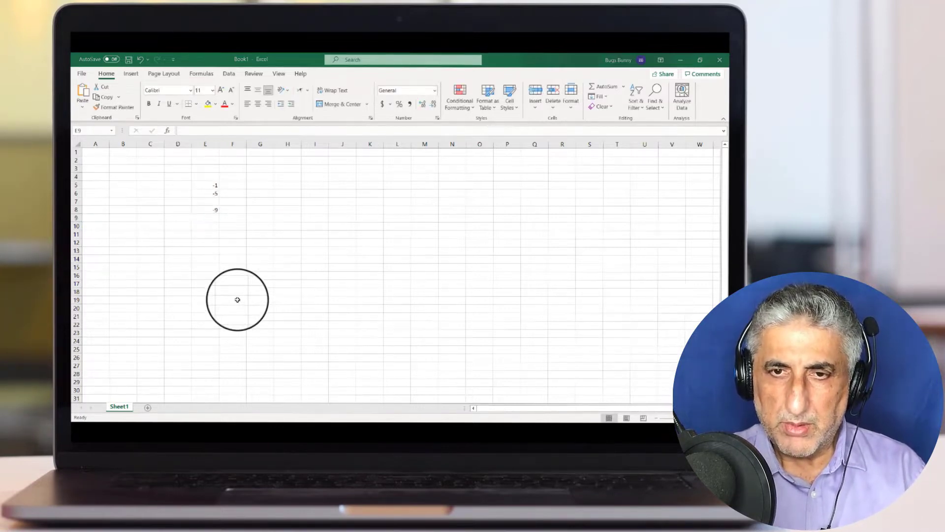
key(alt+Tab)
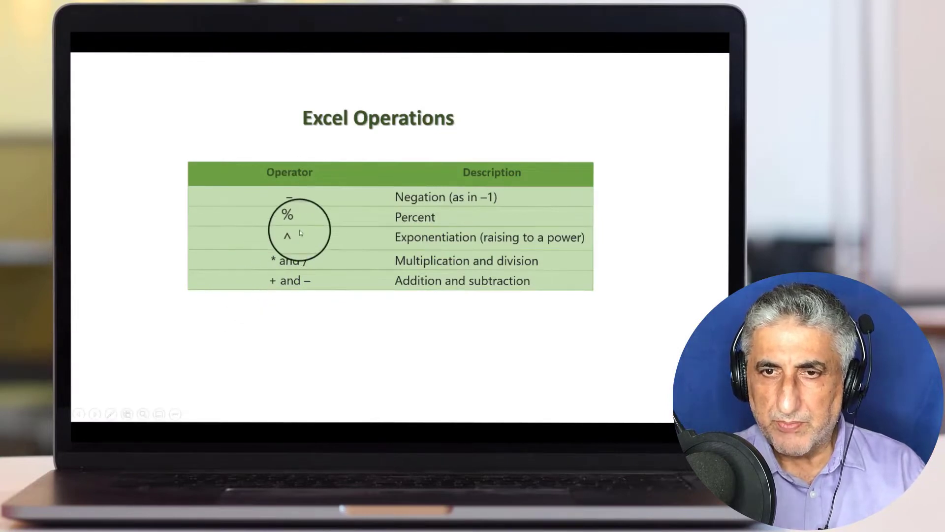
key(alt+Tab)
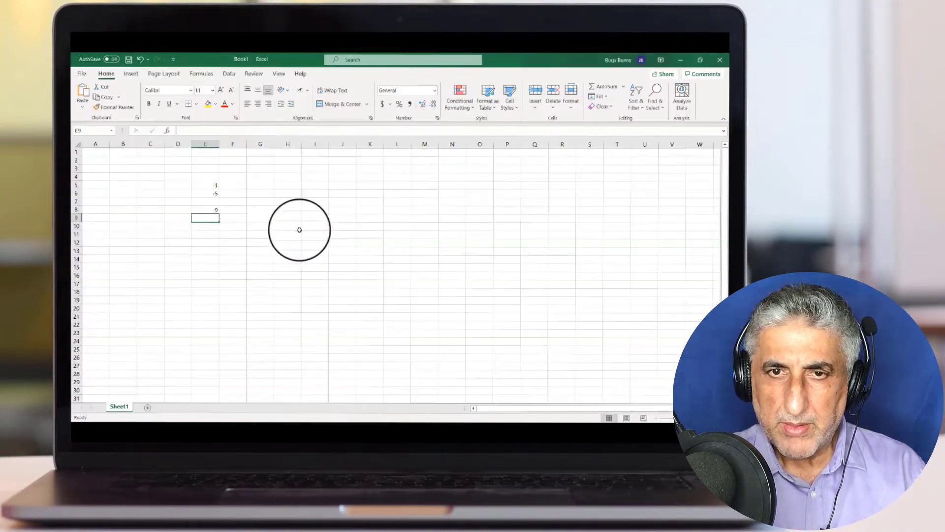
click(207, 235)
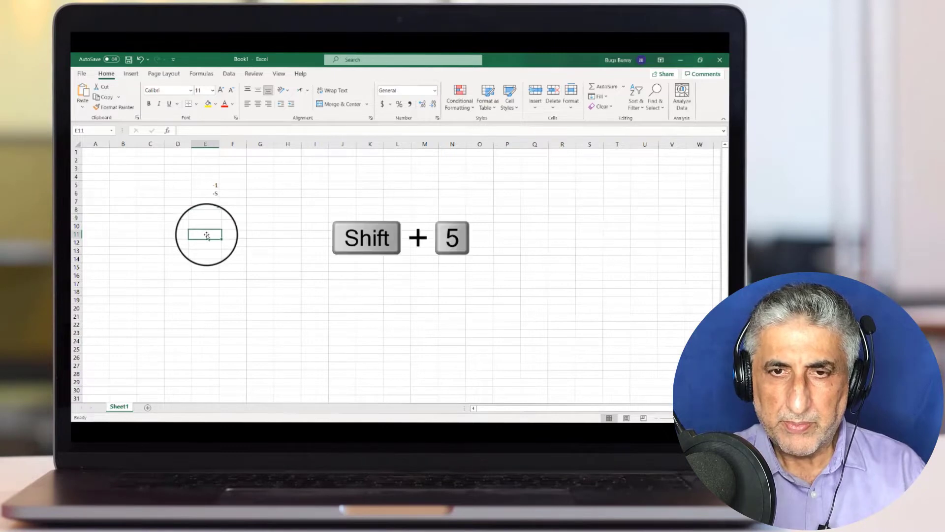
text(5)
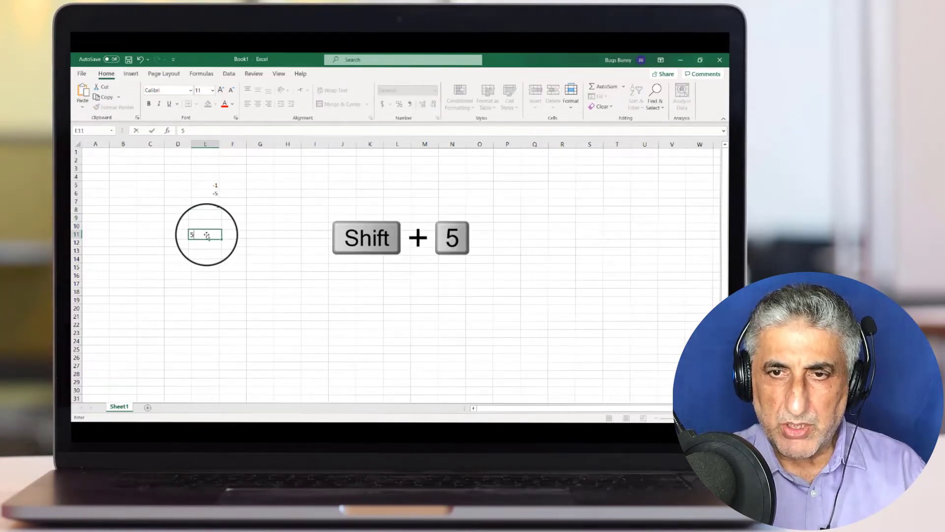
text(%)
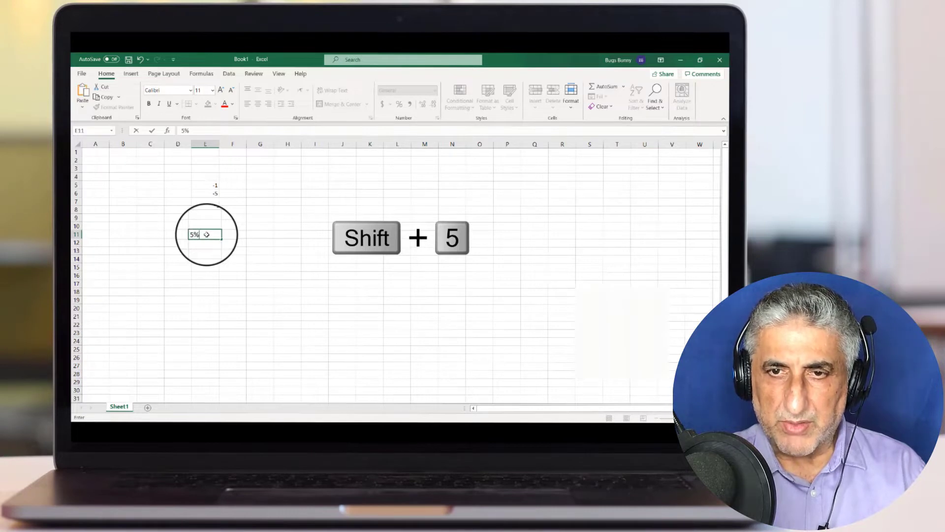
key(Return)
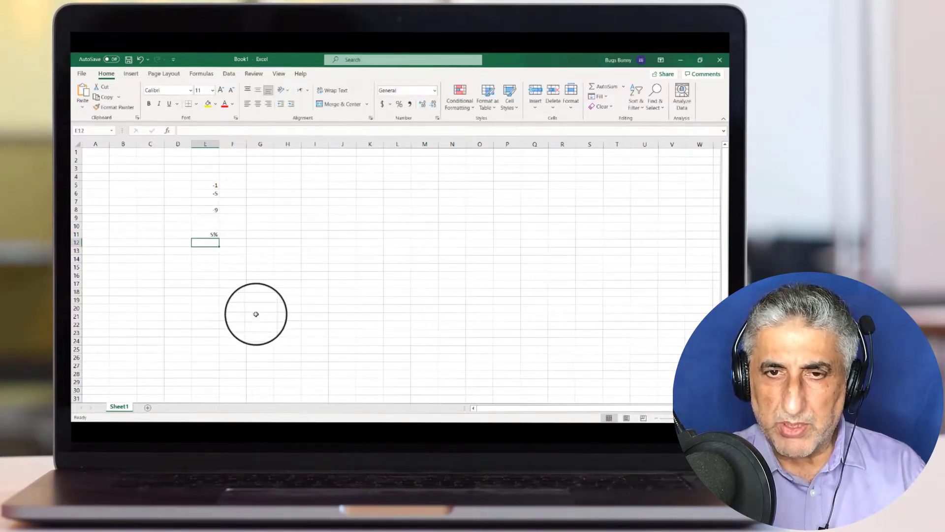
Switch to the presentation to review the operator table on the Excel Operations slide, and return to the Excel workbook
key(alt+Tab)
key(alt+Tab)
key(alt+Tab)
key(alt+Tab)
key(alt+Tab)
key(alt+Tab)
key(Escape)
key(alt+Tab)
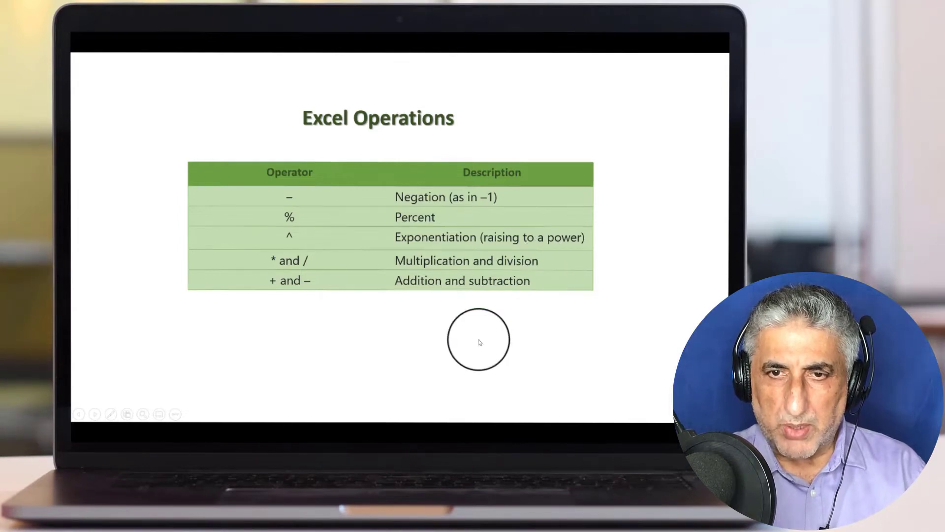
key(alt+Tab)
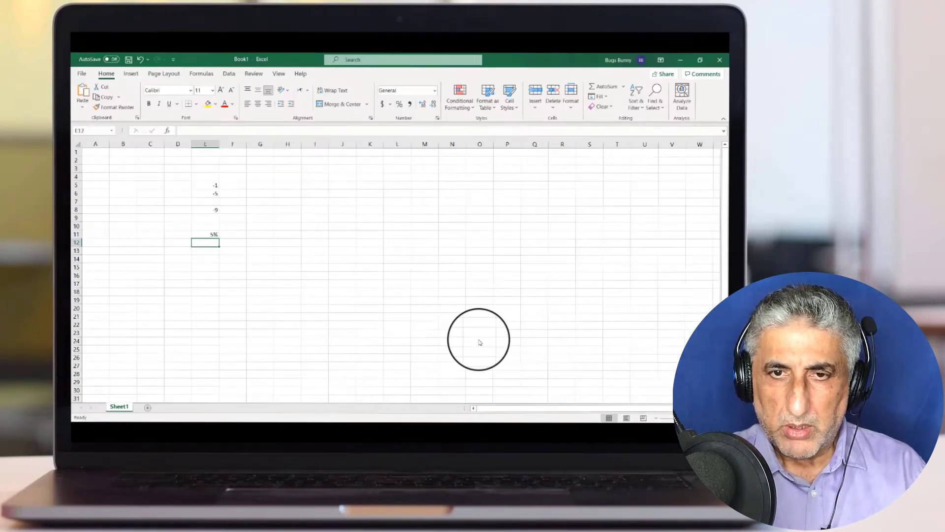
Enter the exponent expression 5^2 in cell E12 without a leading equals sign
key(shift+6)
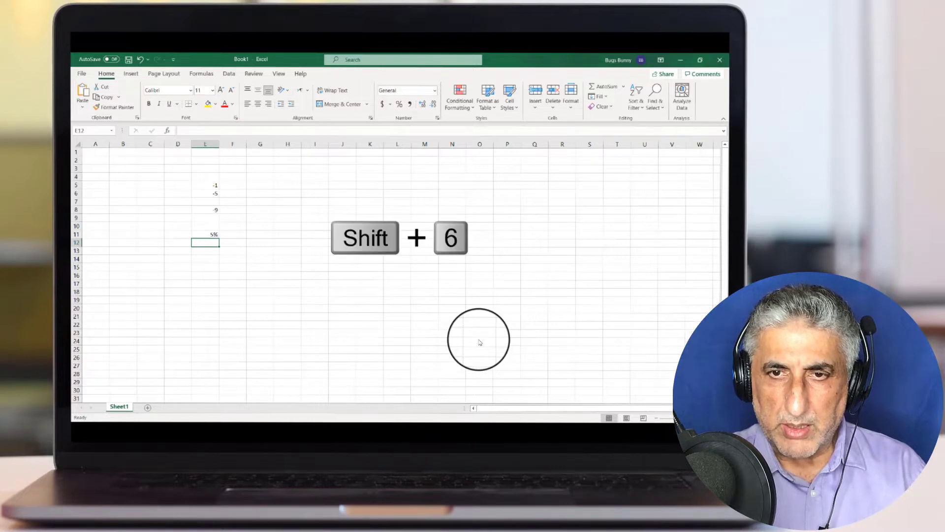
text(5)
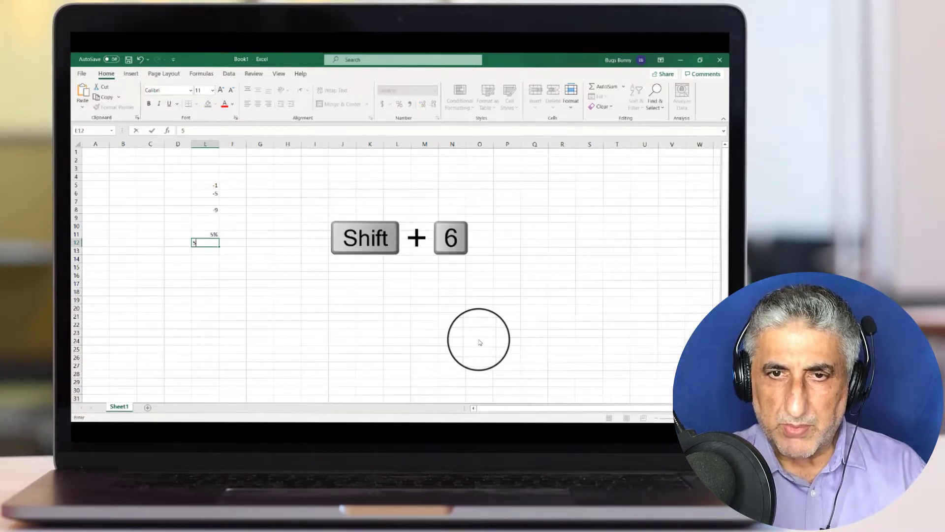
text(^)
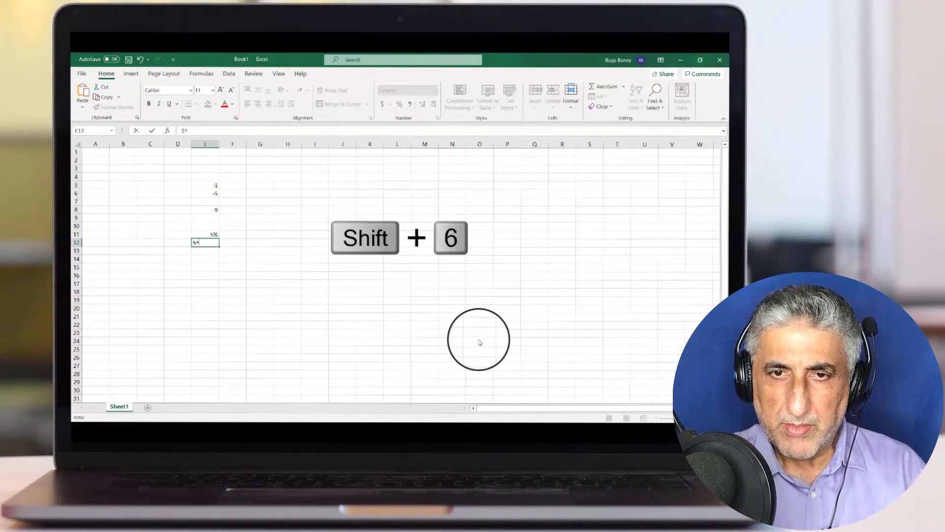
text(2)
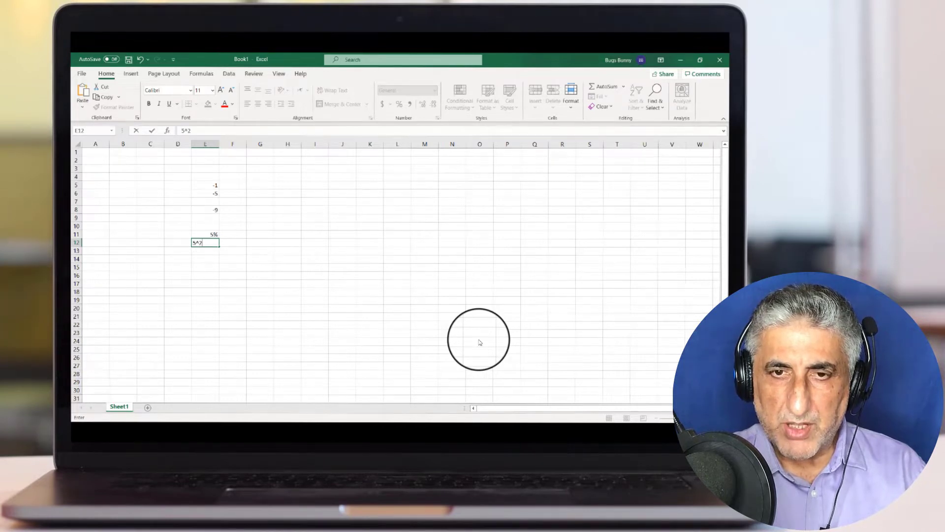
key(Return)
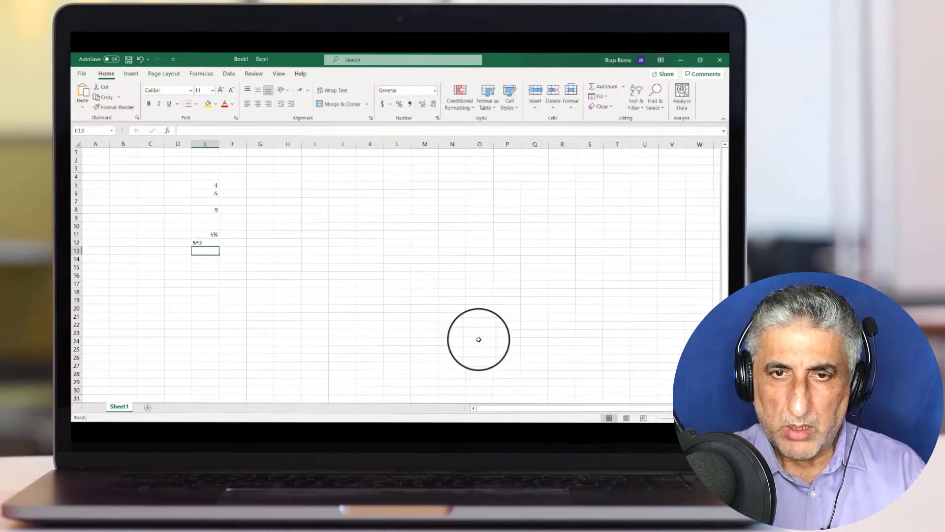
Turn the expression in cell E12 into the formula =5^2
click(196, 243)
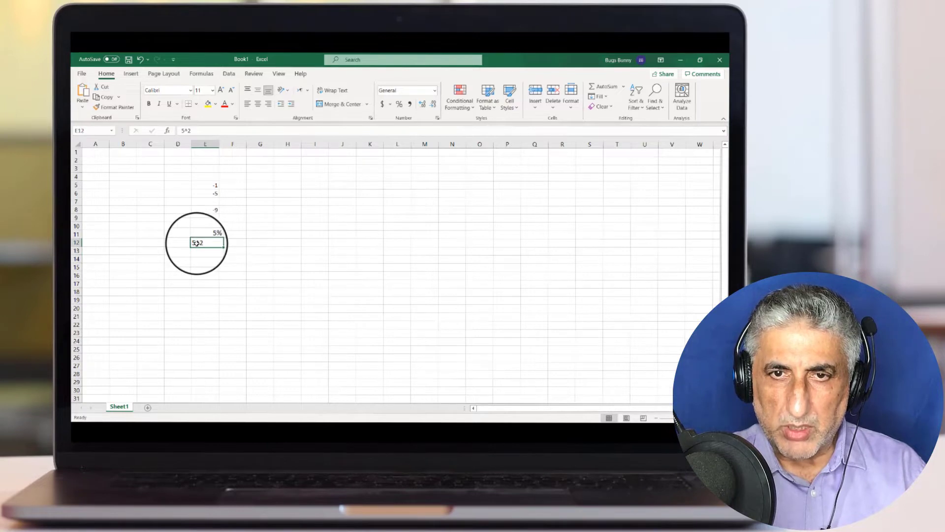
click(181, 132)
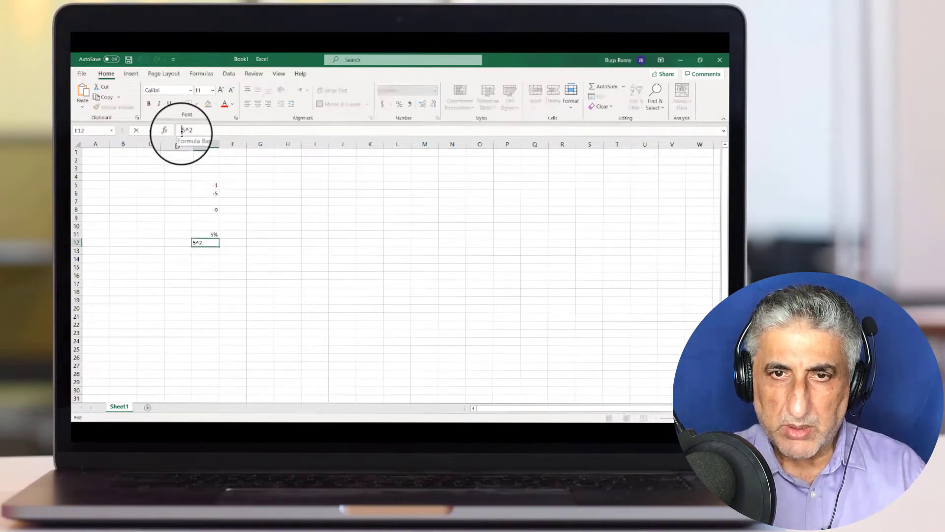
text(=)
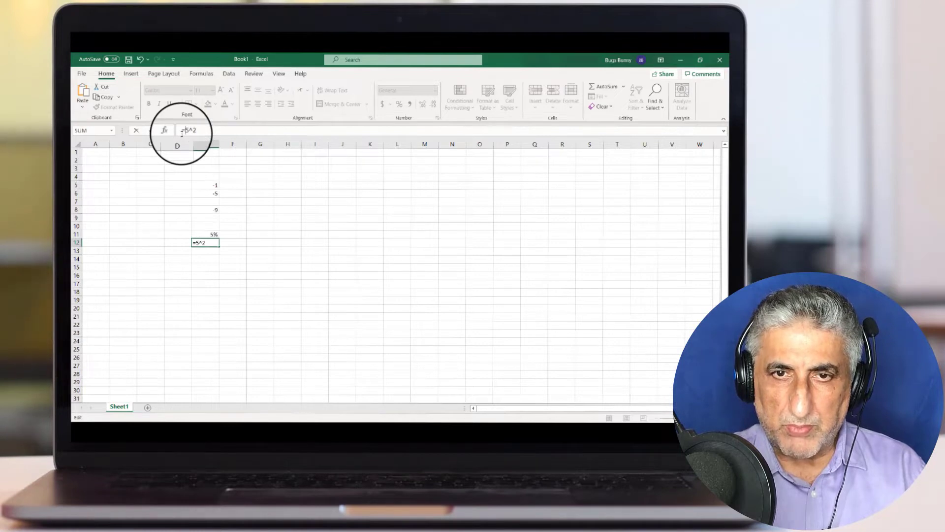
click(152, 131)
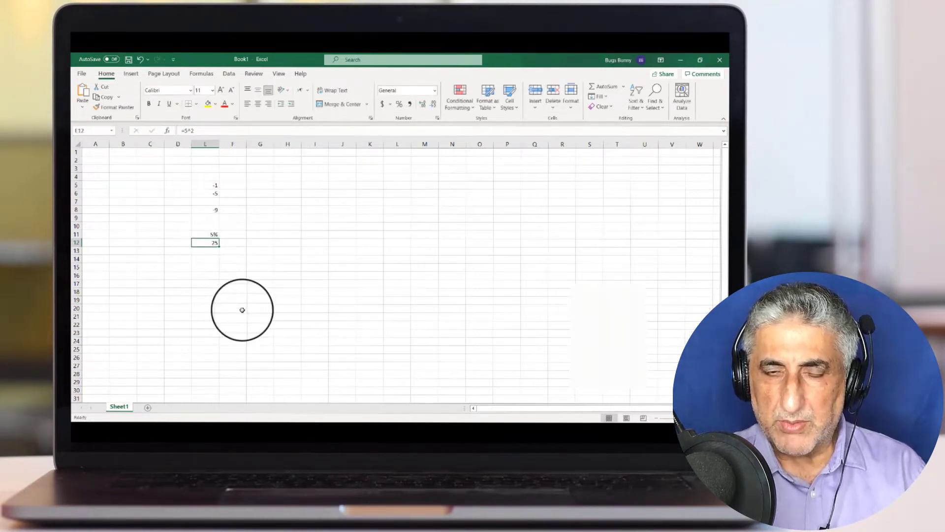
Check the operator table slide, and write the multiplication 20*5 in cell E15 without an equals sign
click(212, 251)
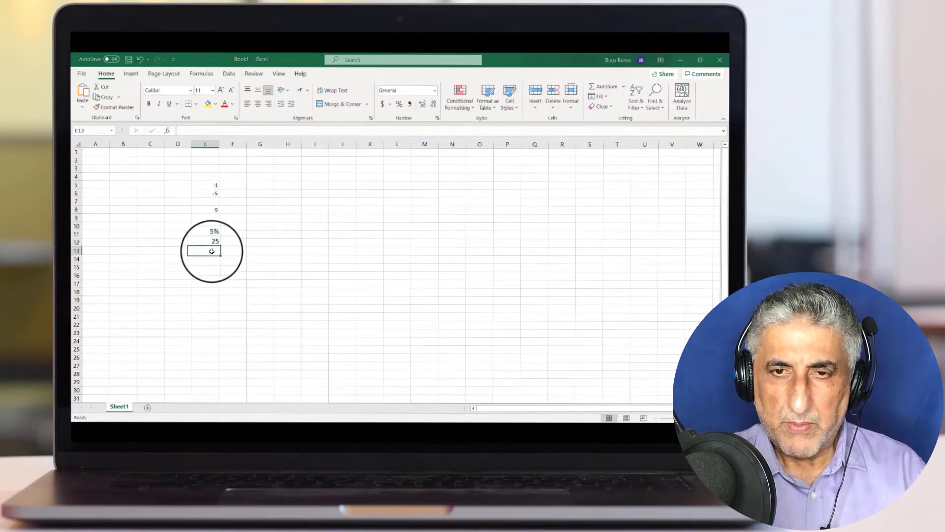
key(alt+Tab)
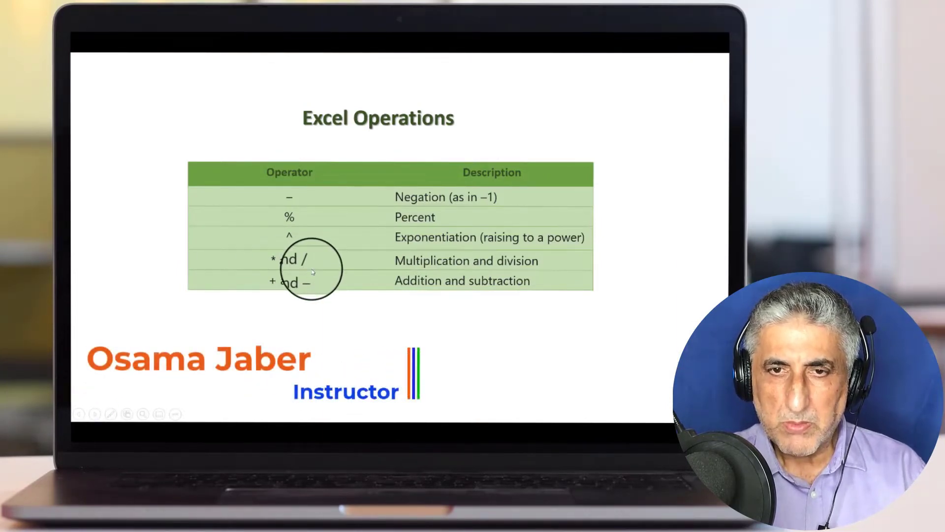
key(alt+Tab)
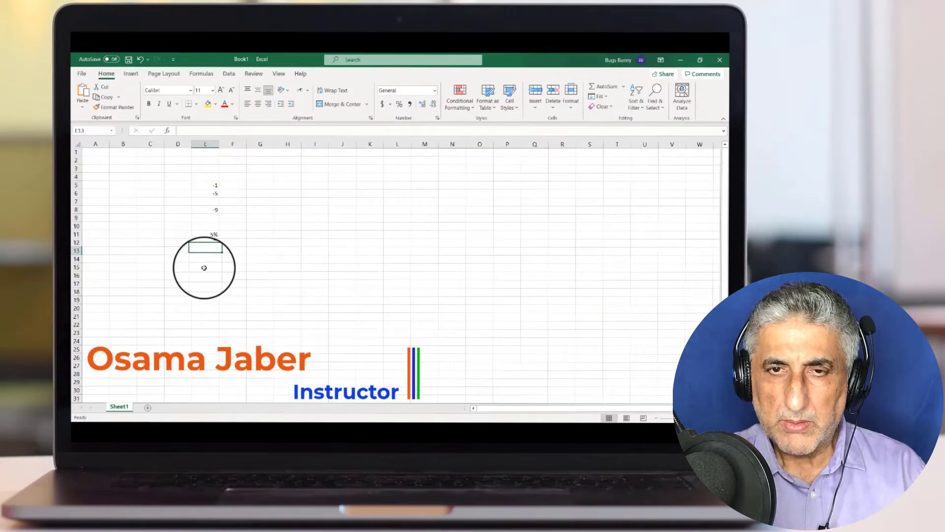
click(204, 268)
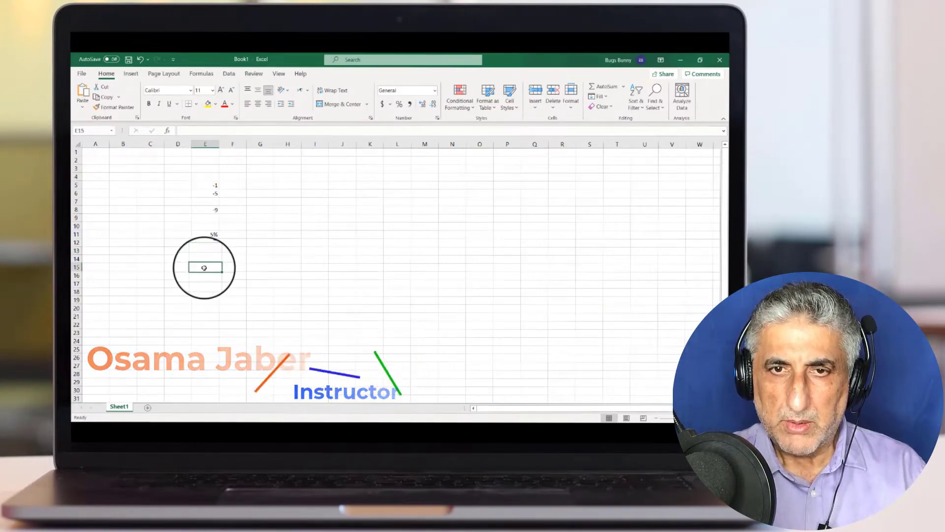
text(2)
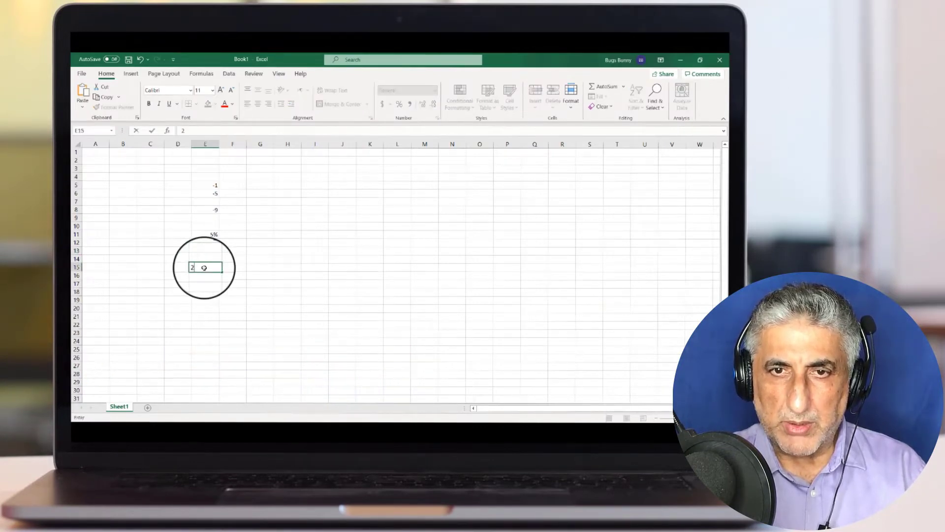
text(0)
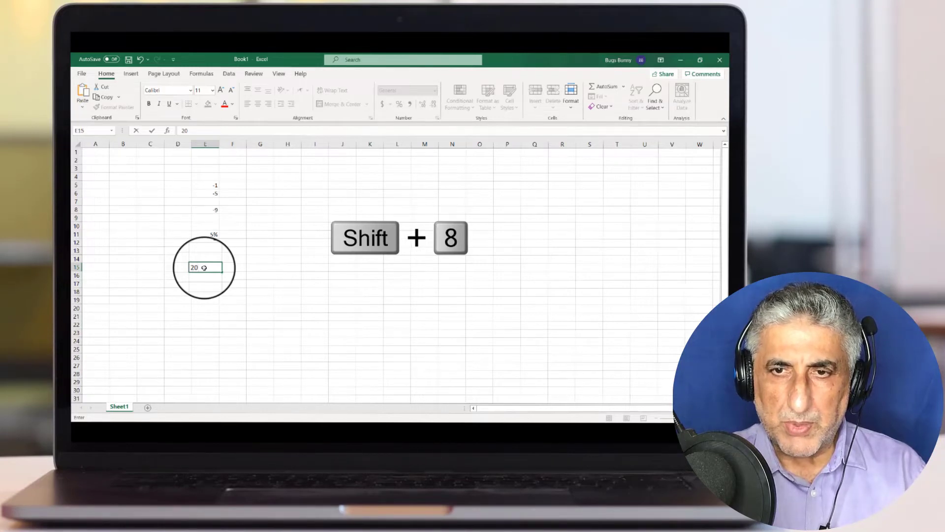
text(*)
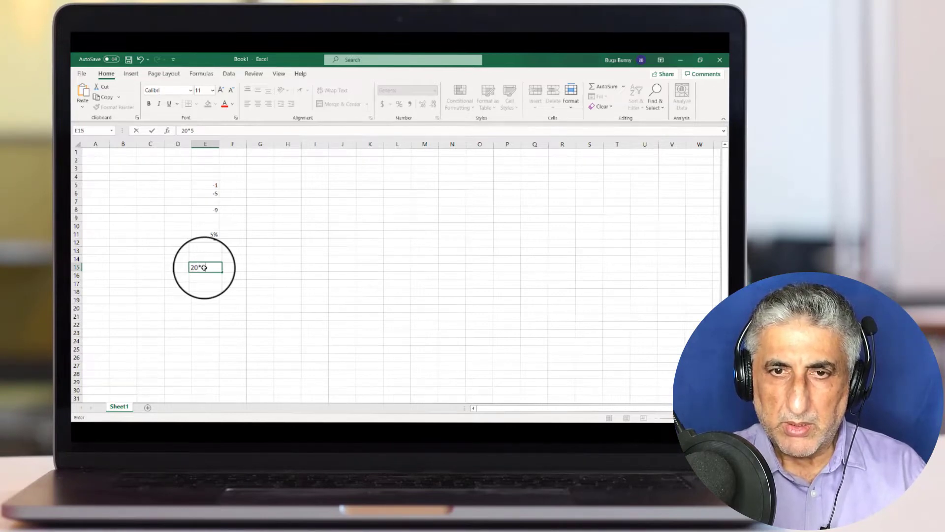
Write the division 20/5 in cell E16, directly below the multiplication, without an equals sign
click(201, 277)
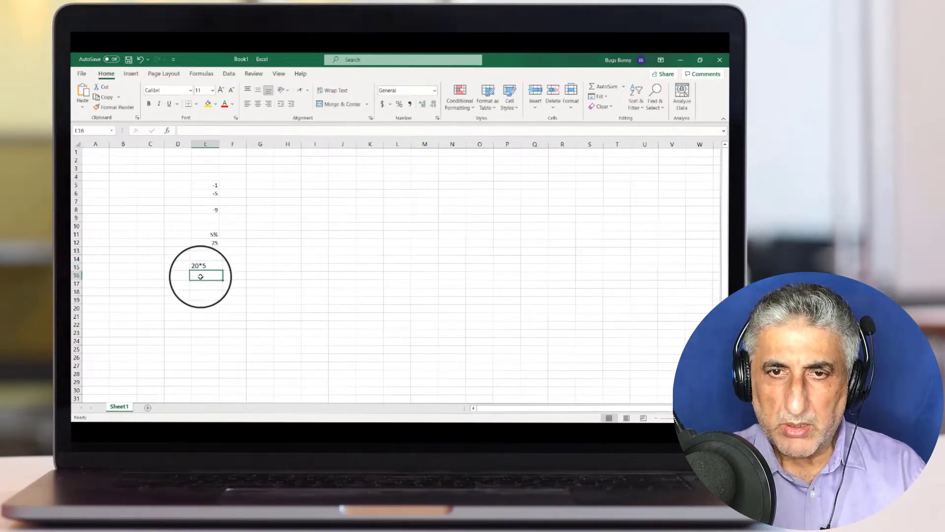
text(20)
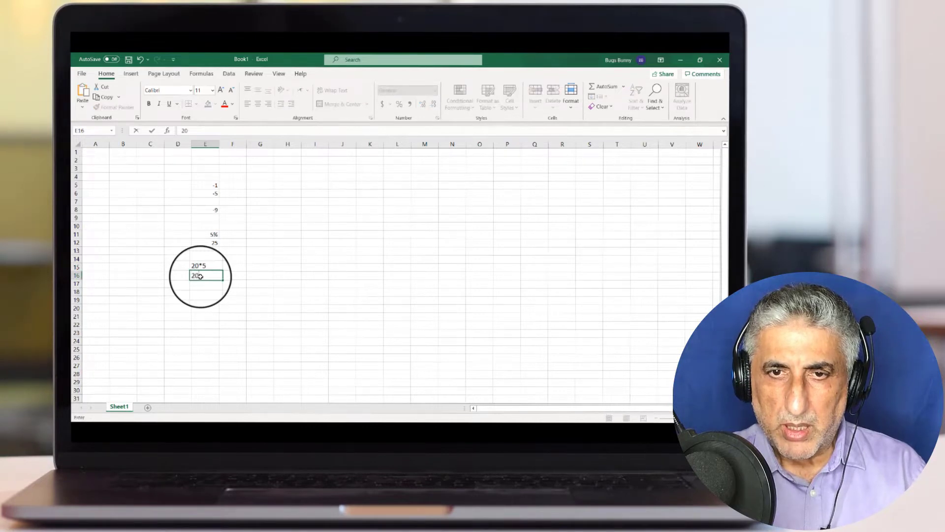
text(/5)
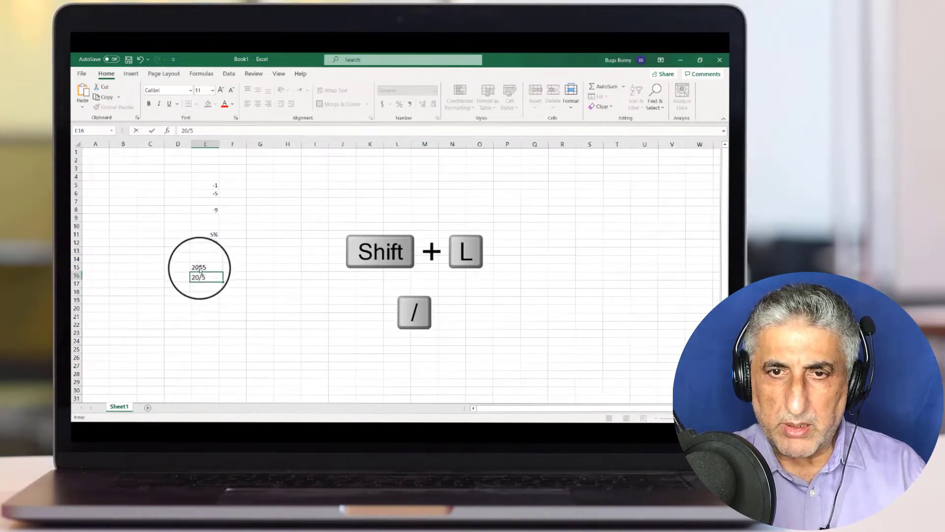
Turn the multiplication in cell E15 into the formula =20*5
click(199, 267)
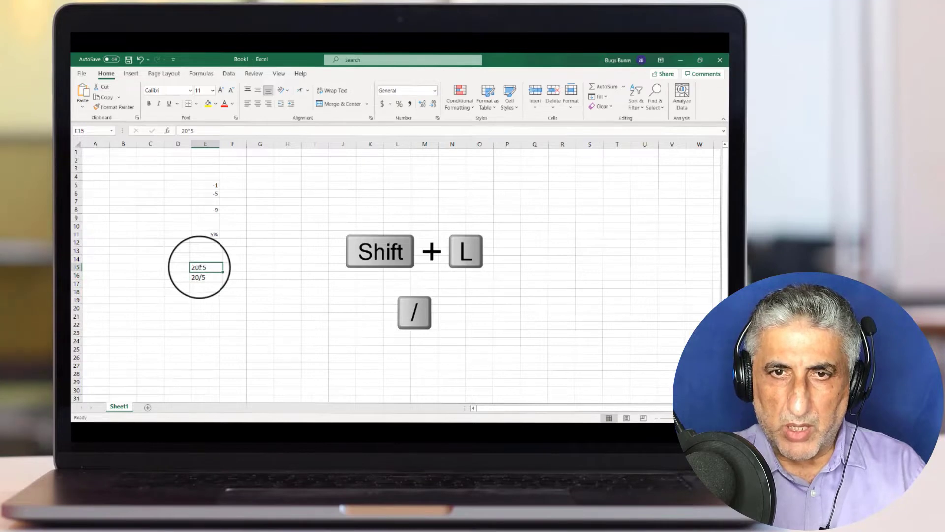
click(194, 131)
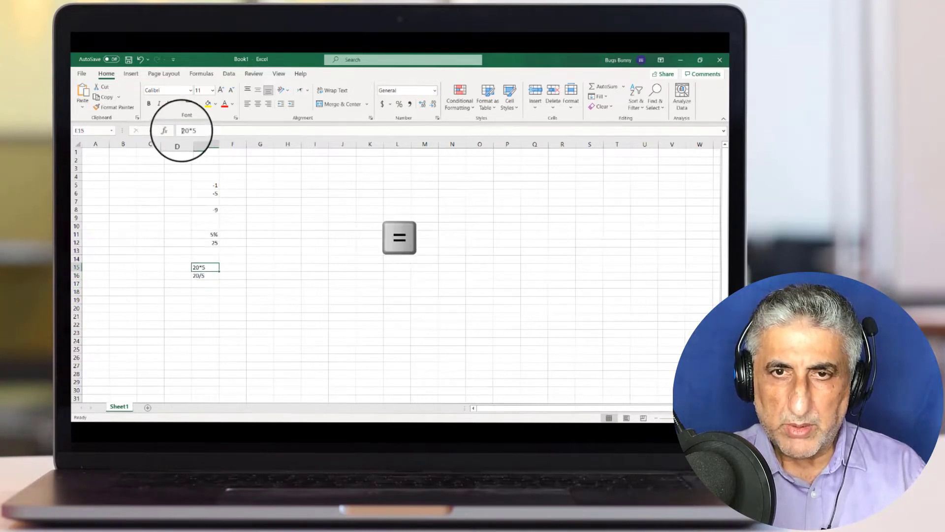
text(=)
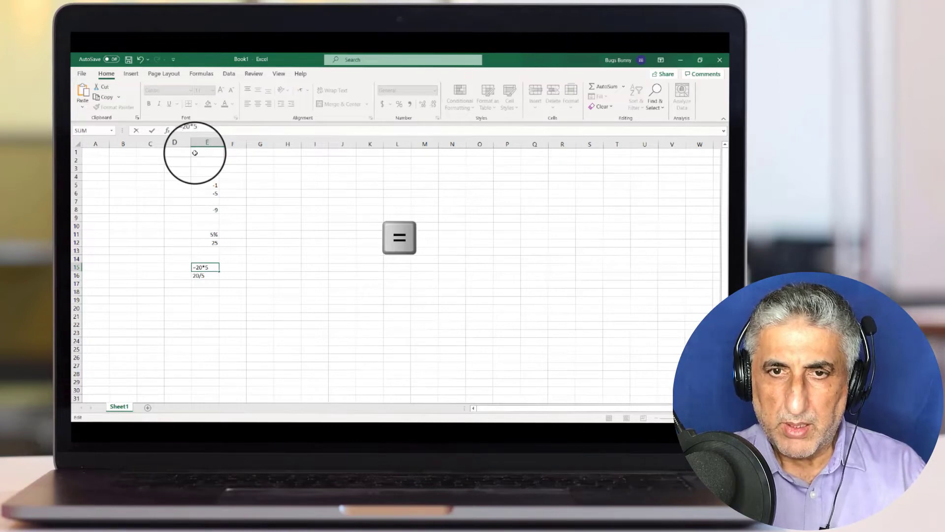
click(152, 131)
Turn the division in cell E16 into the formula =20/5
click(194, 275)
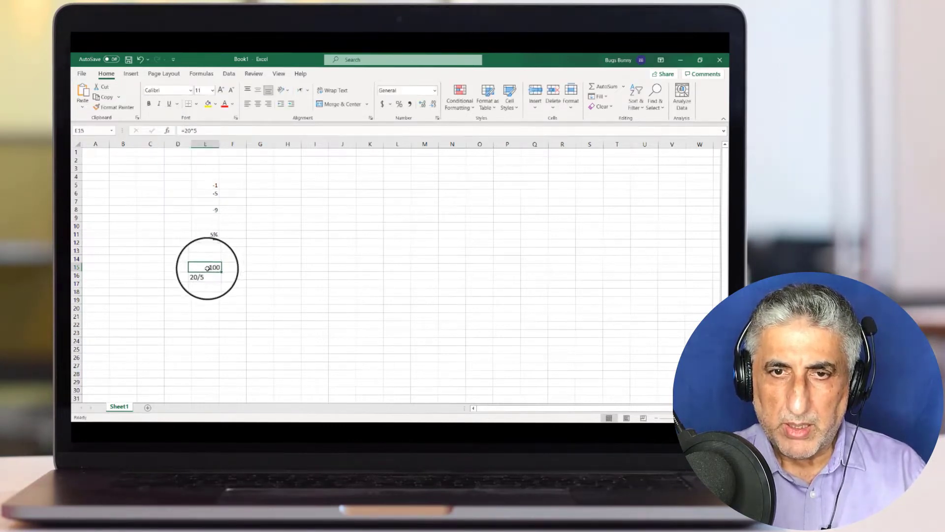
double_click(193, 275)
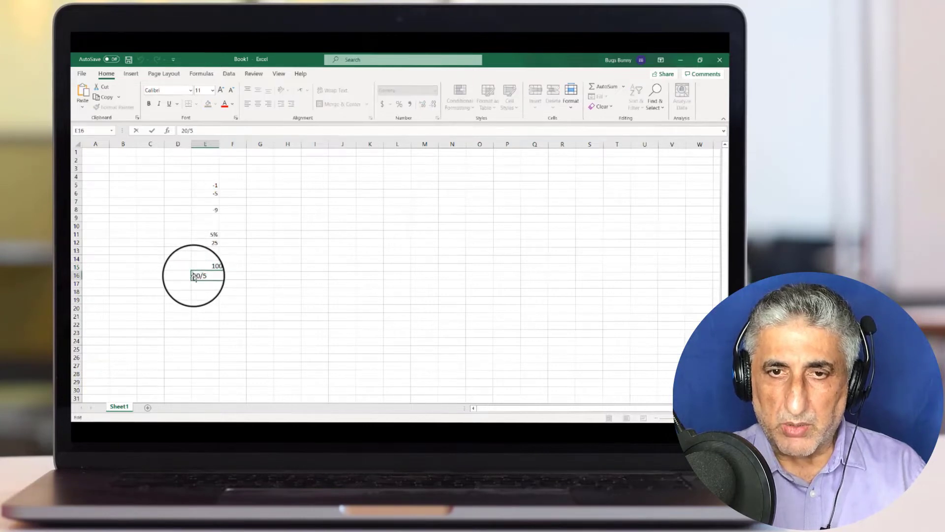
text(=)
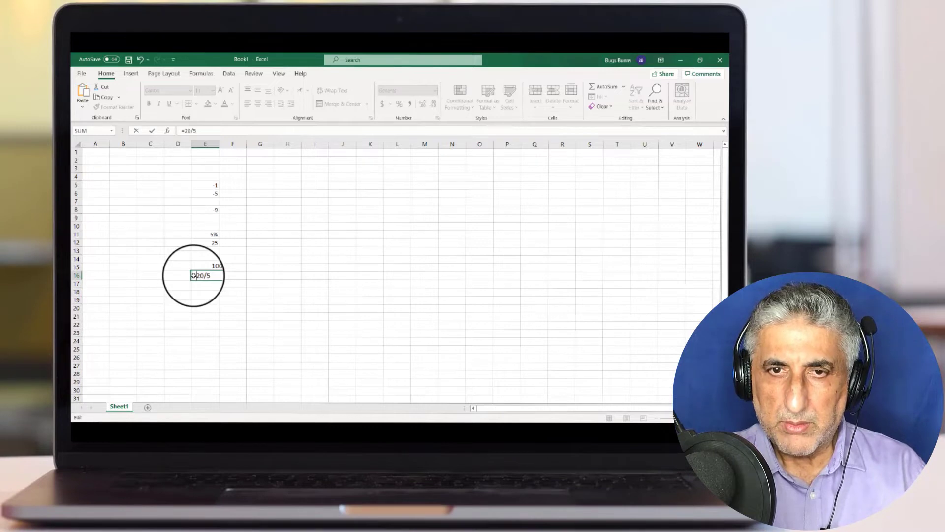
key(Return)
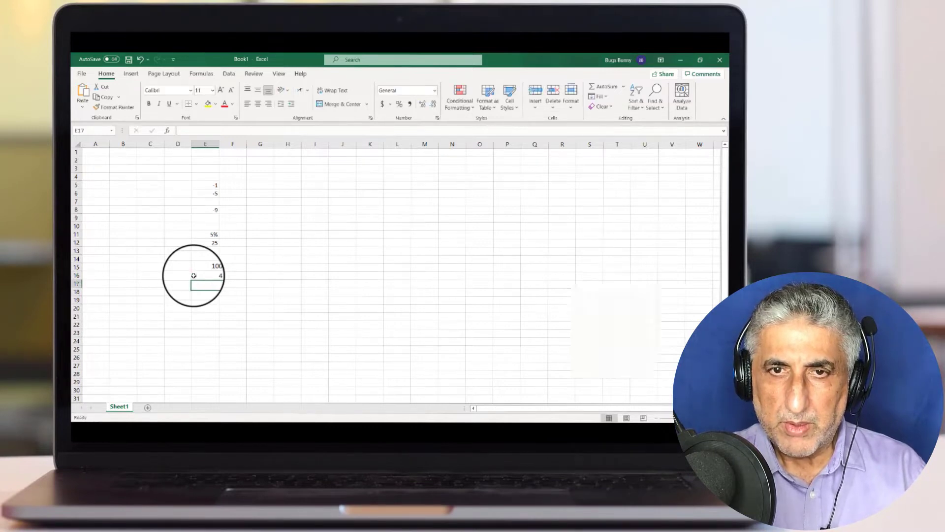
click(210, 276)
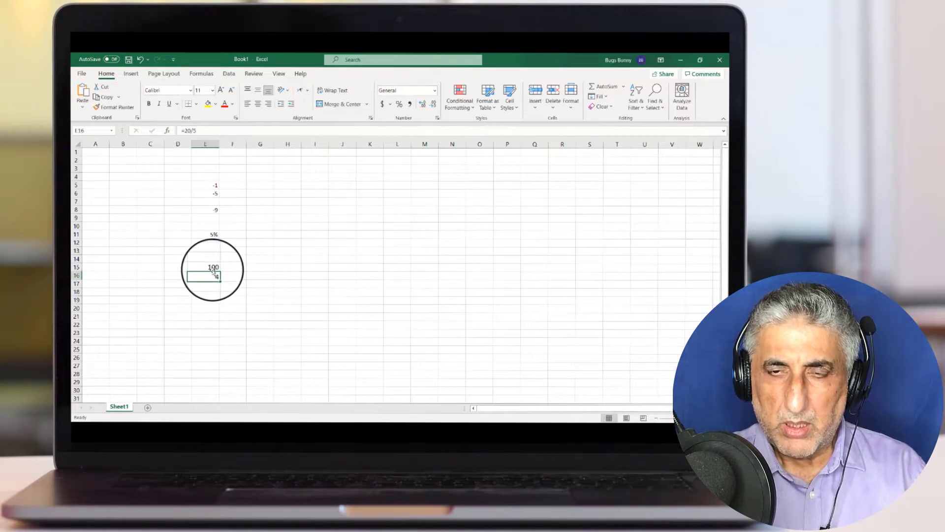
Check the operator table slide, and write the addition 5+6 in cell E18 without an equals sign
key(alt+Tab)
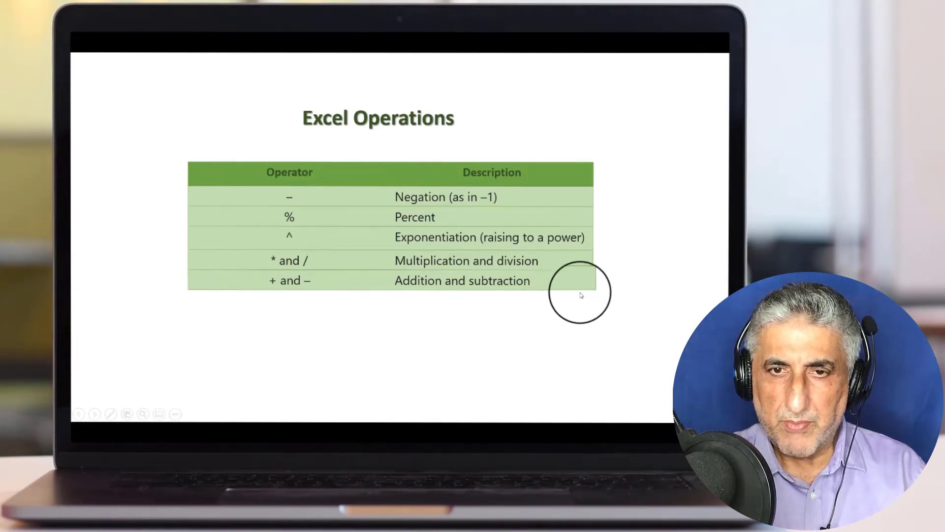
key(alt+Tab)
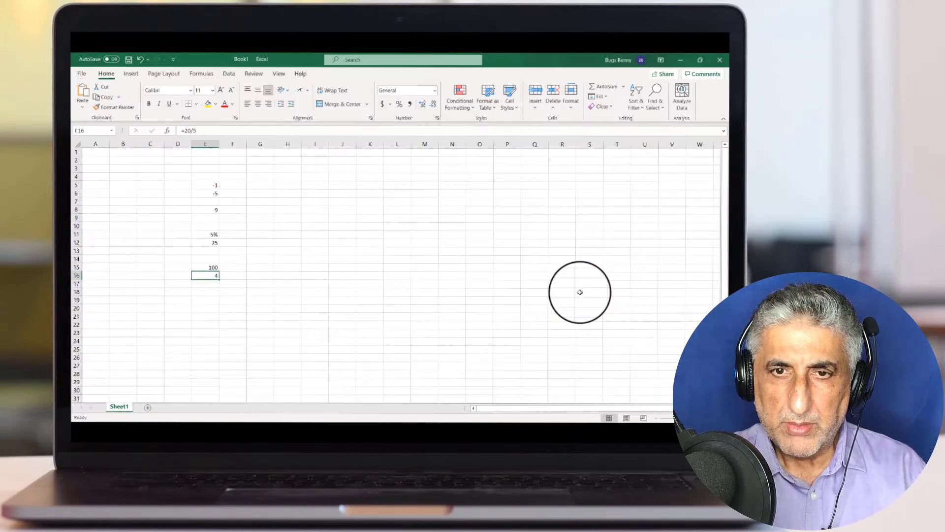
click(206, 291)
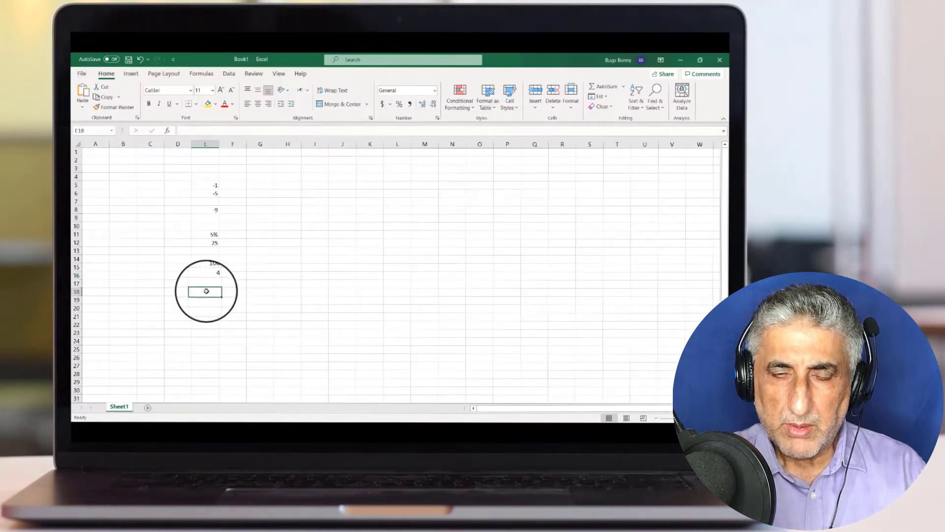
text(5)
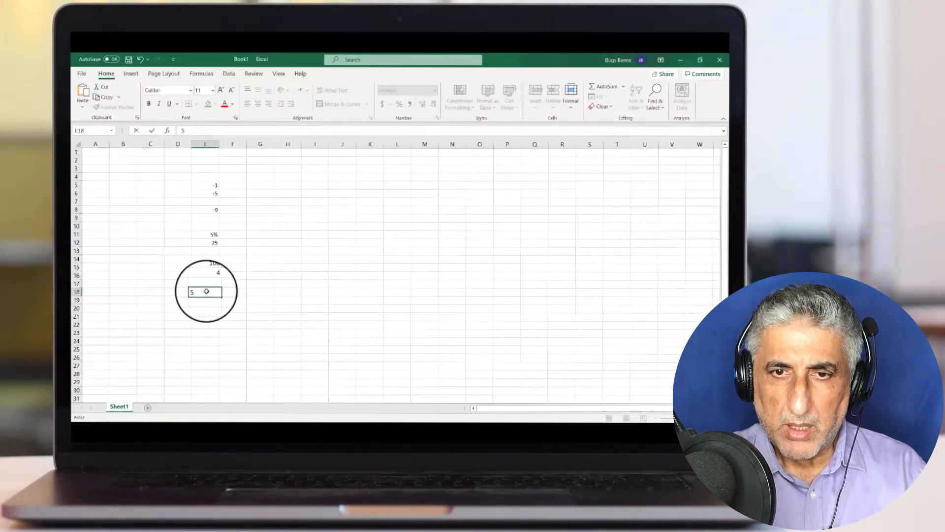
text(+6)
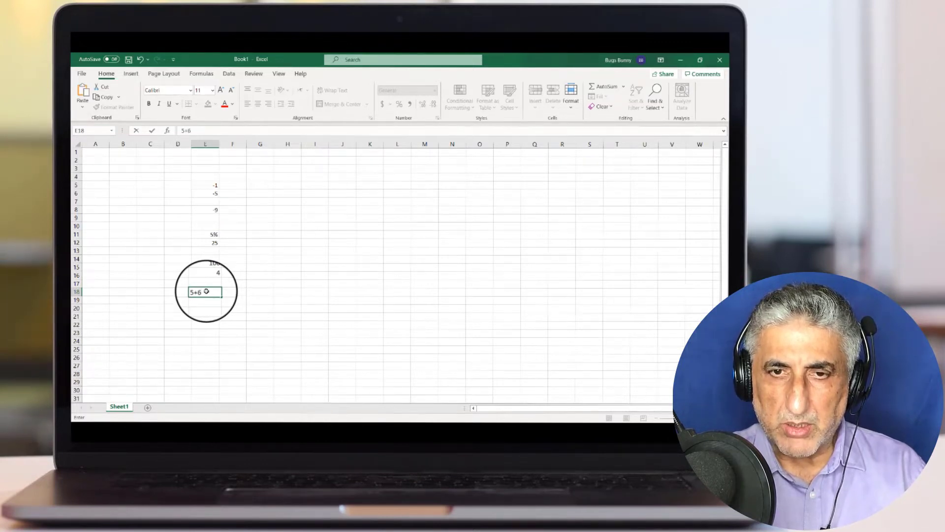
key(Return)
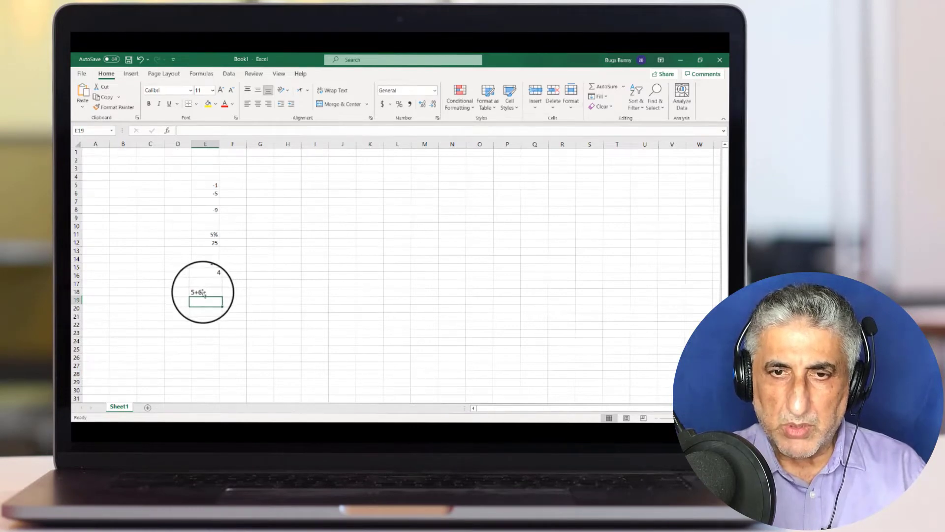
Turn the addition in cell E18 into the formula =5+6
double_click(196, 290)
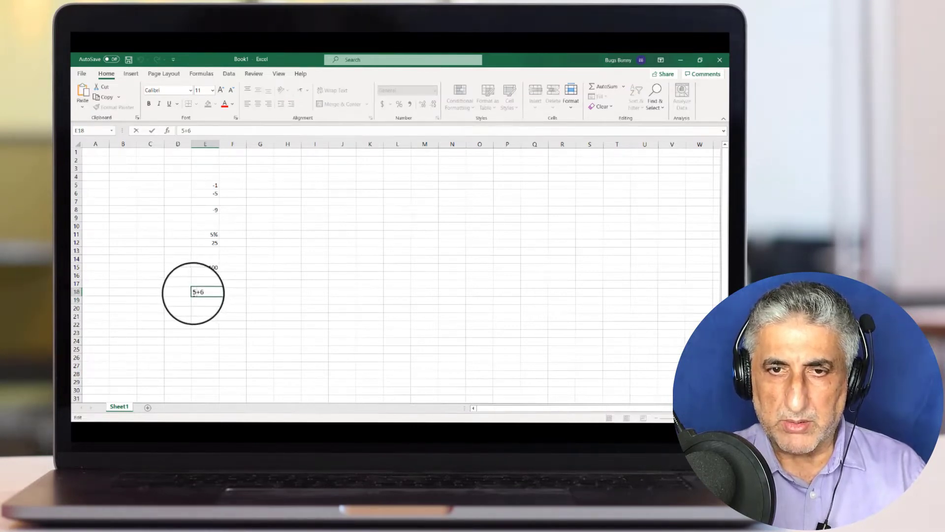
text(=)
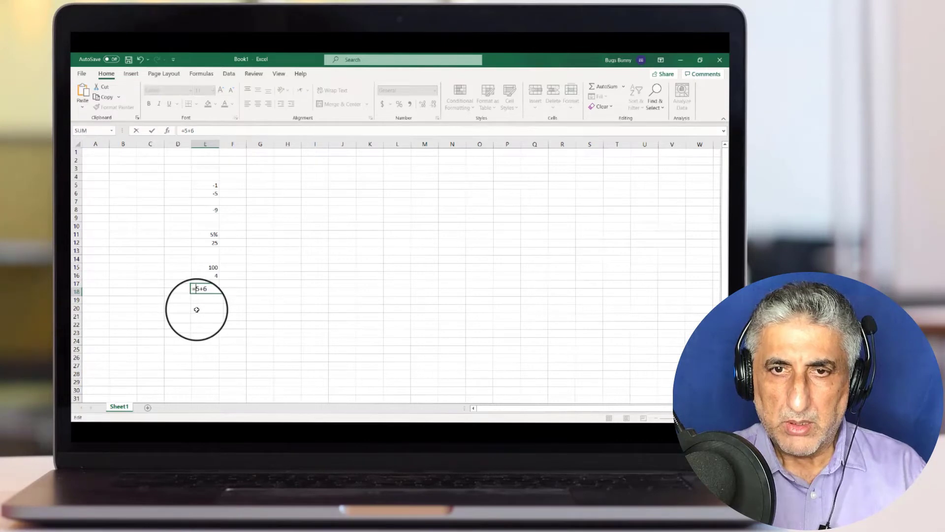
key(Return)
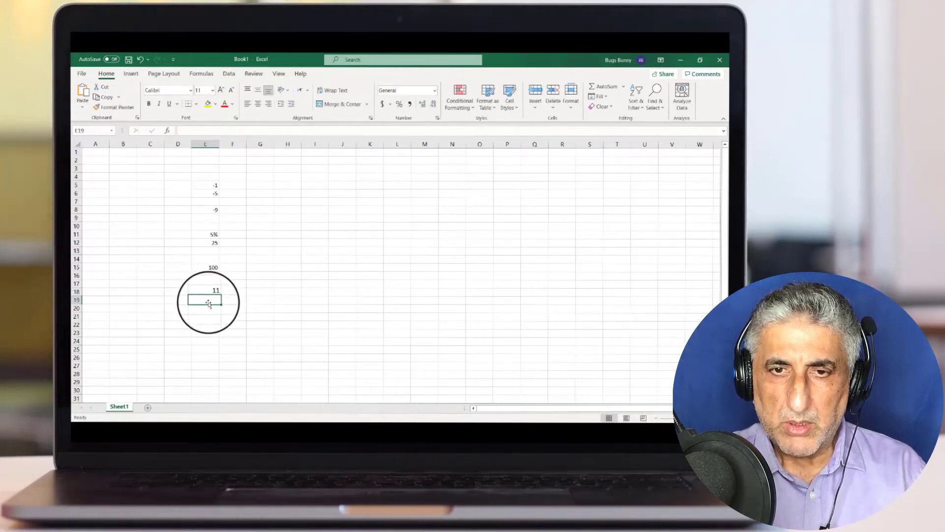
Enter the subtraction formula =100-20 in cell E19, directly below the addition
text(=1)
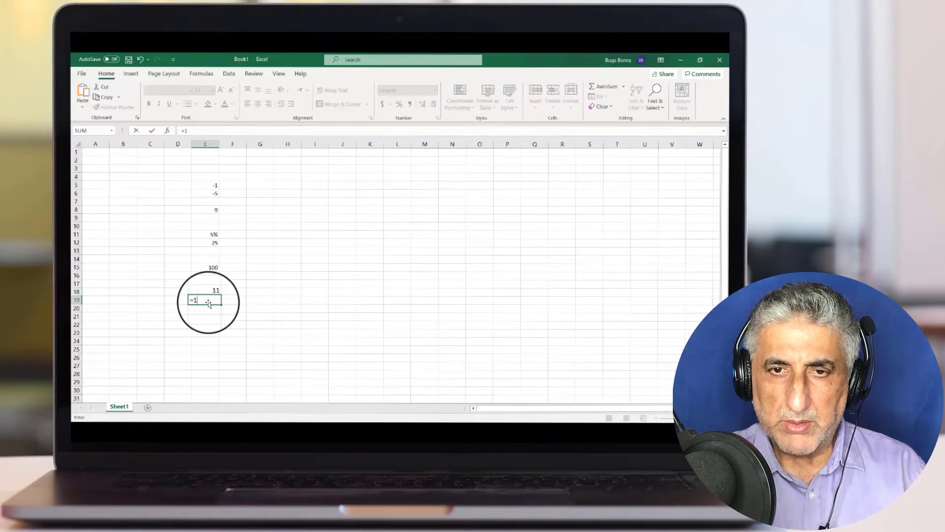
text(00)
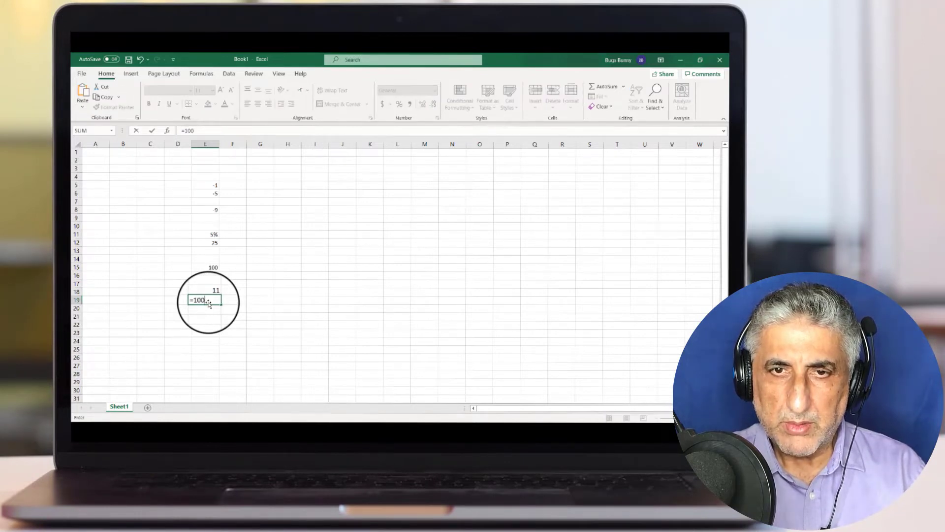
text(-20)
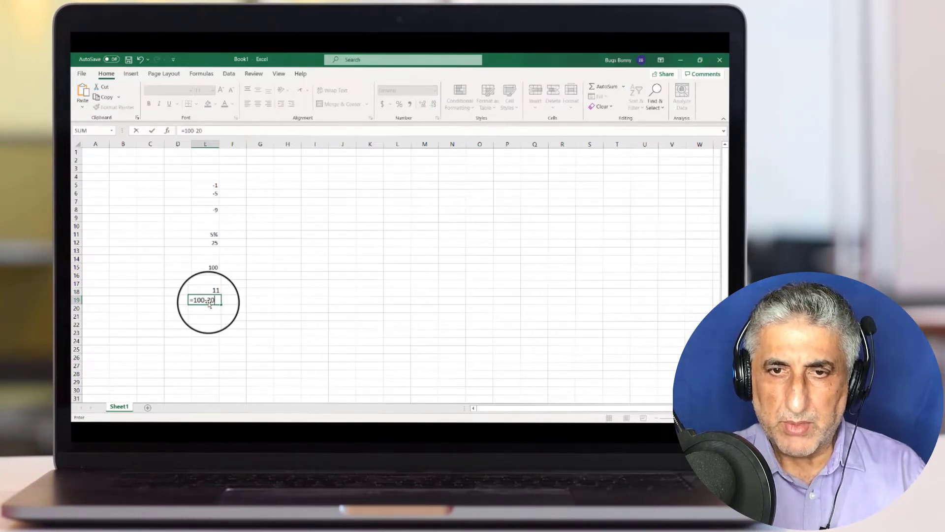
key(Return)
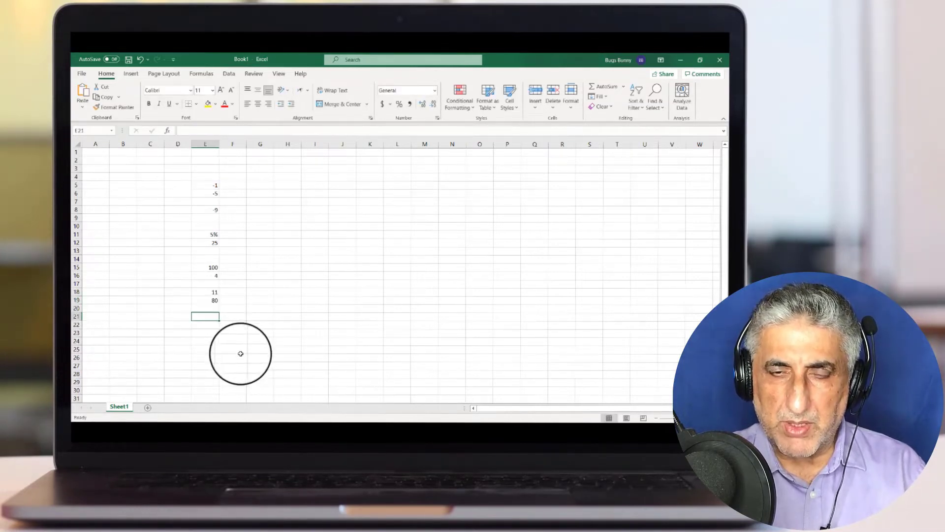
Enter the combined formula =-2*5+20 in cell F22 to show the order of negation, multiplication and addition
click(232, 324)
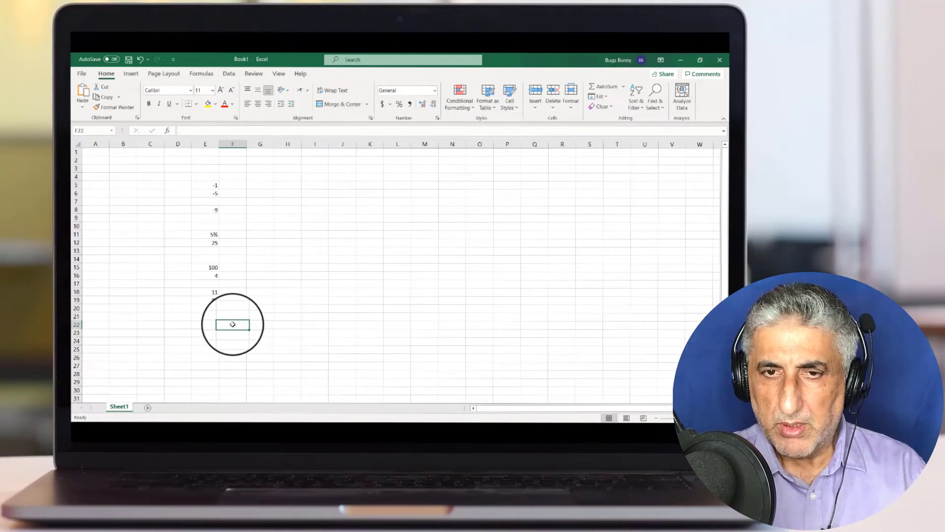
text(=)
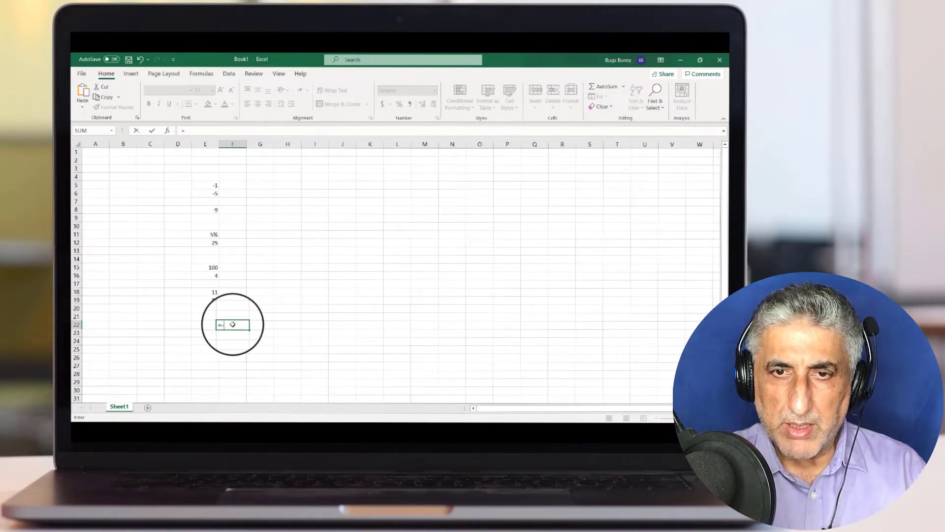
text(2)
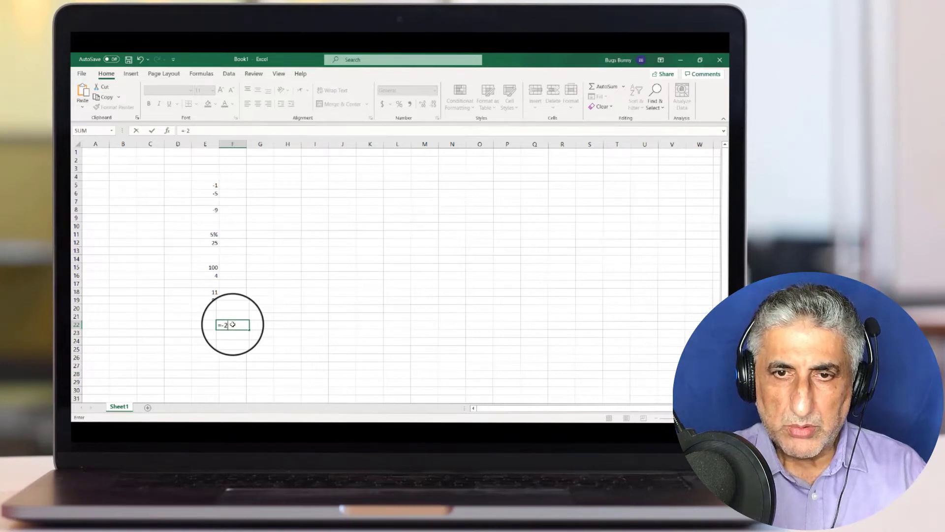
text(*)
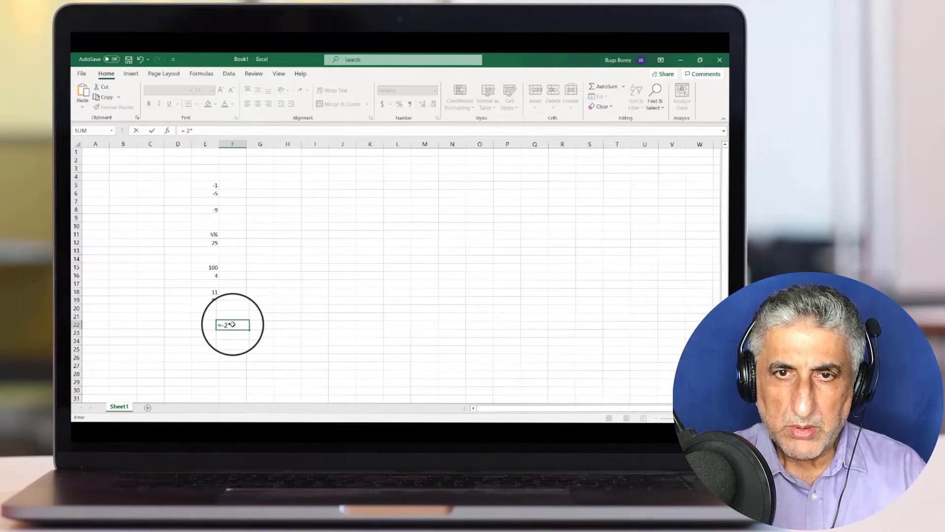
text(5)
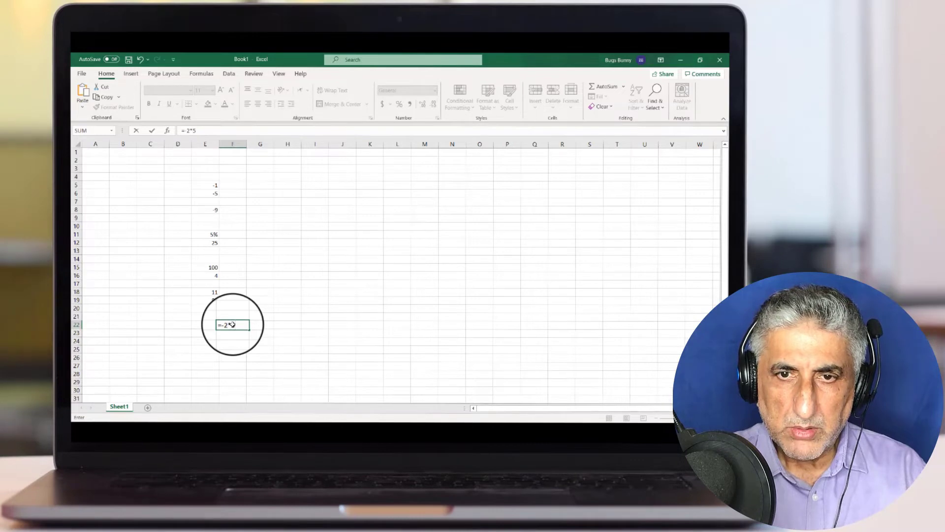
text(+)
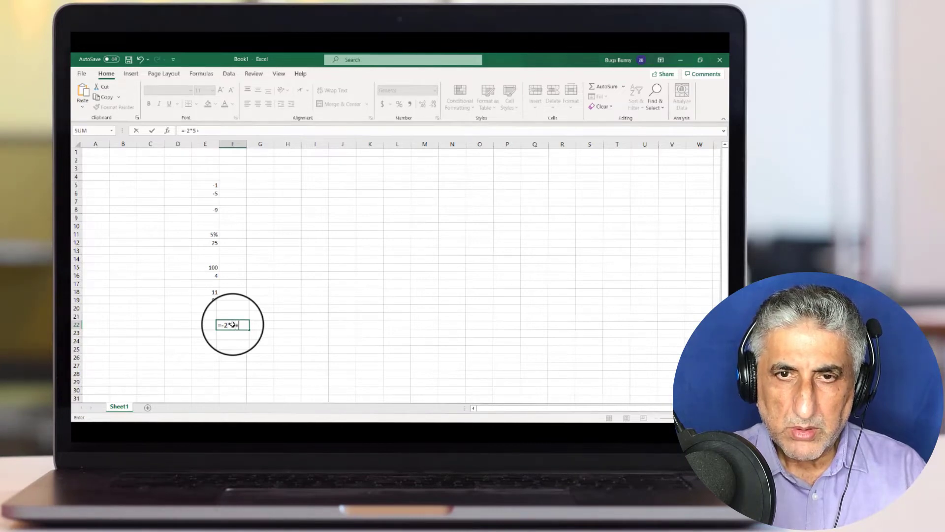
text(20)
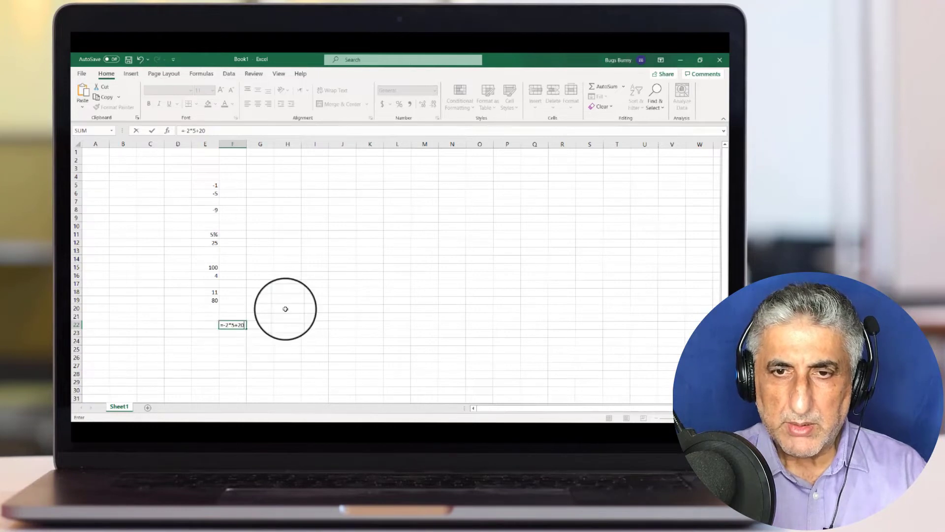
key(Return)
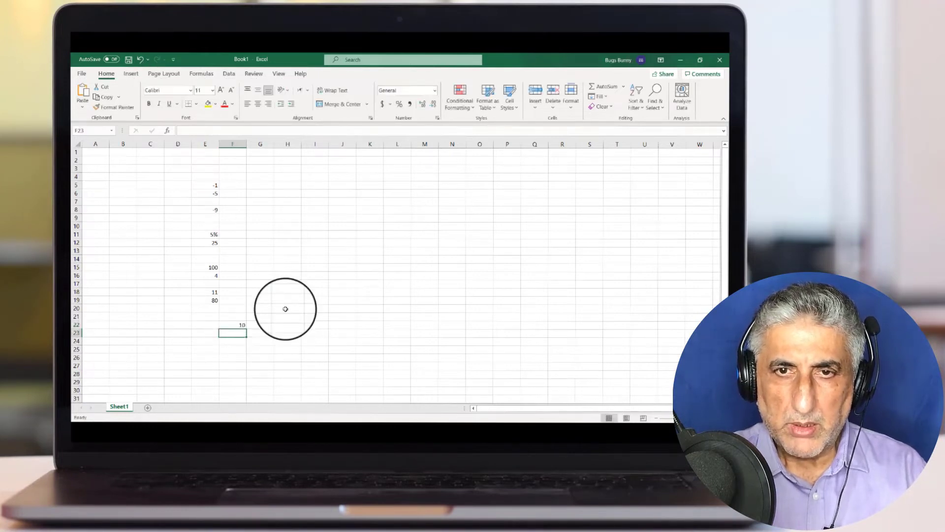
click(238, 325)
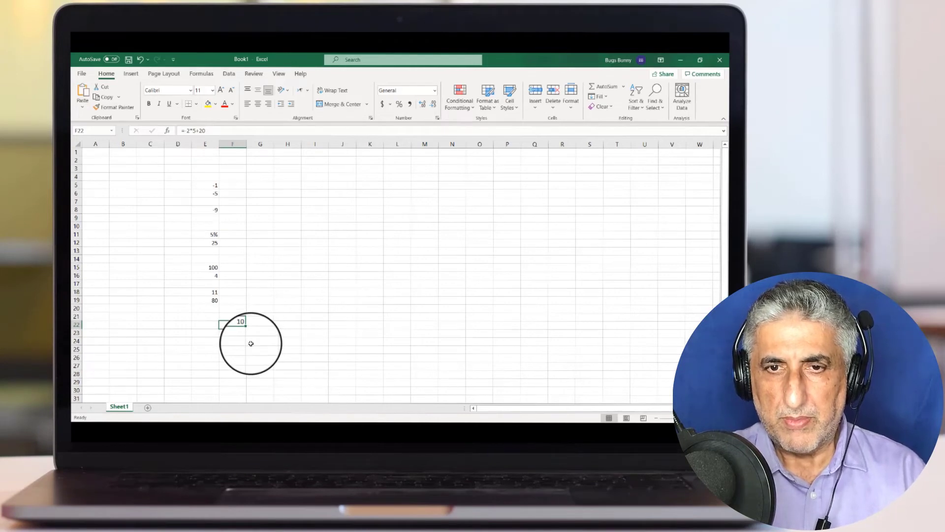
click(230, 338)
text(=)
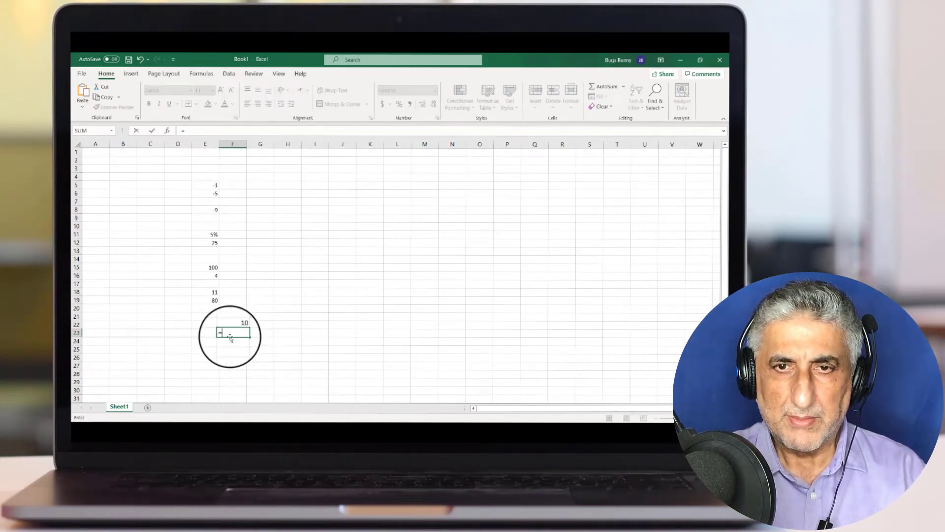
text(2)
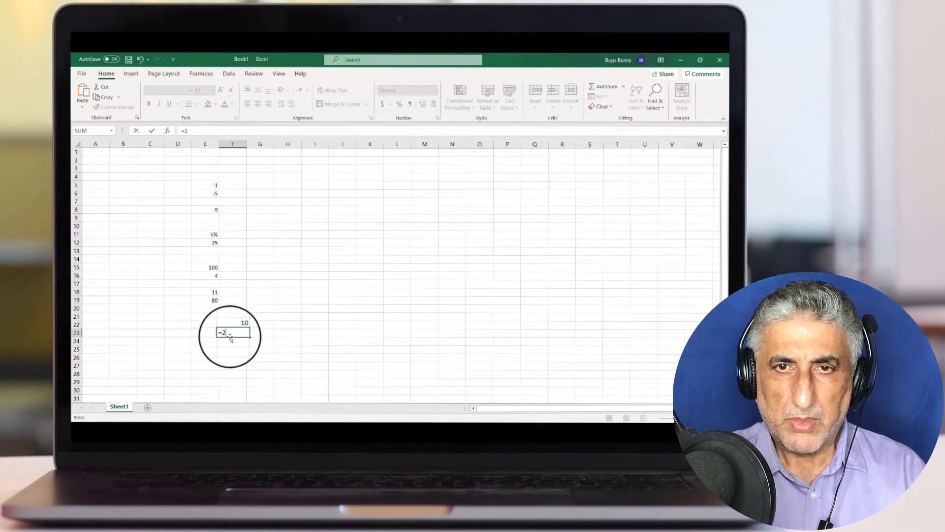
text(+5)
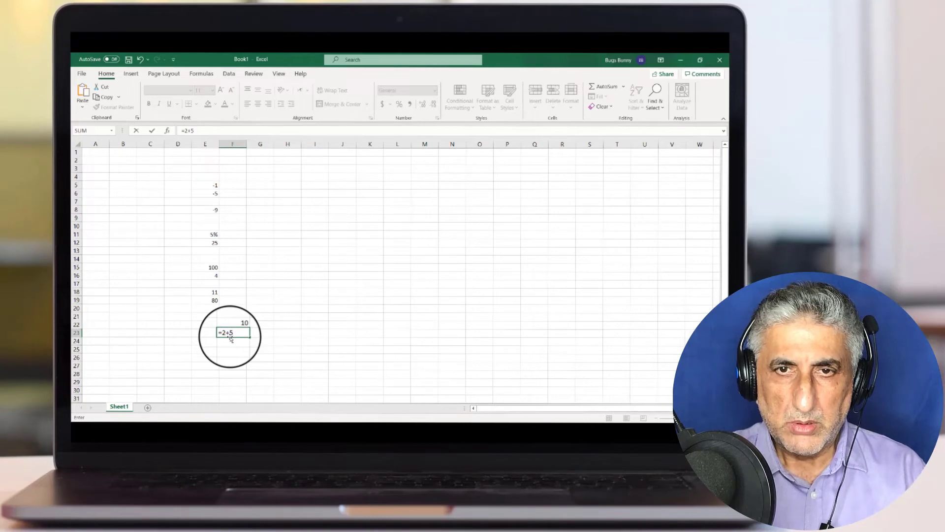
text(*)
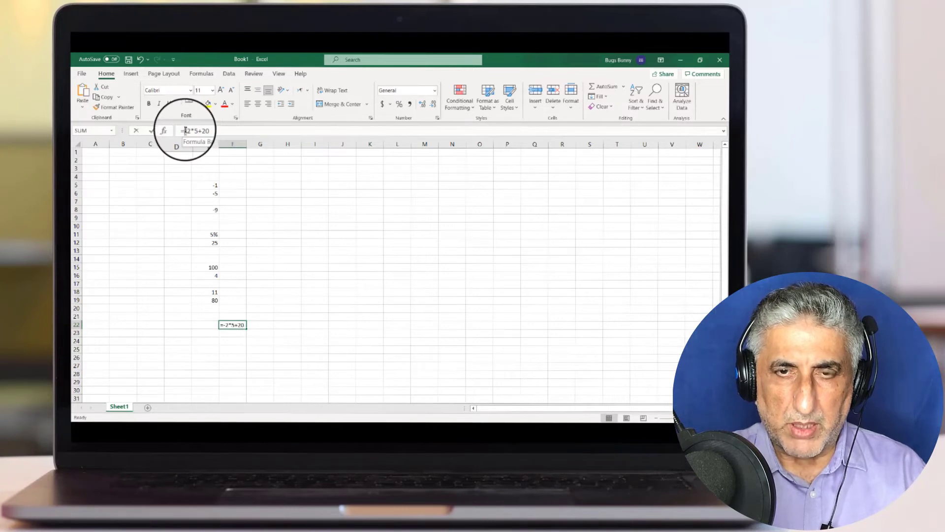
Remove the negative sign from the formula in cell F22 so that it reads =2*5+20
click(185, 130)
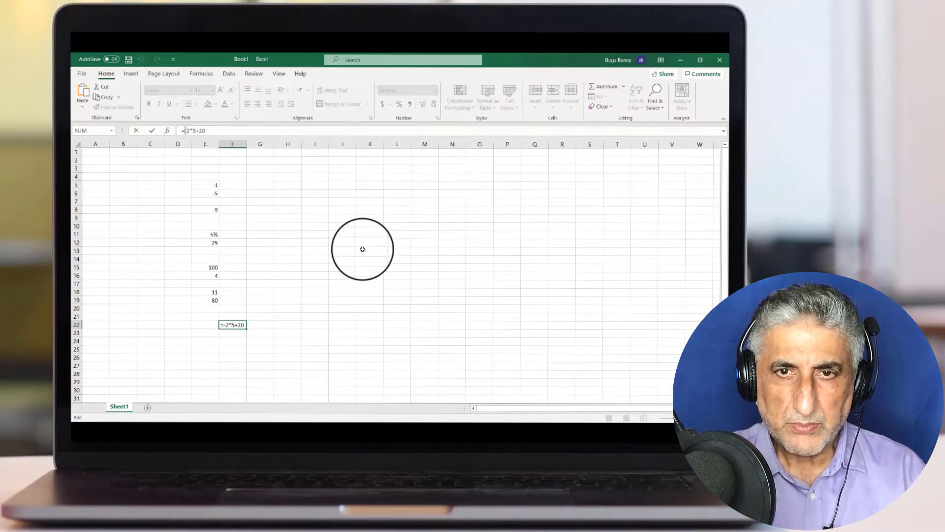
key(BackSpace)
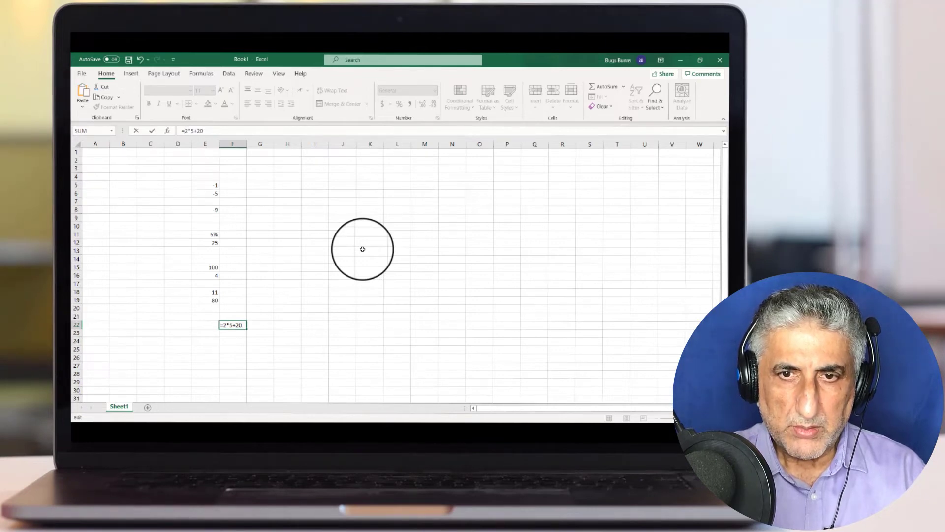
key(Return)
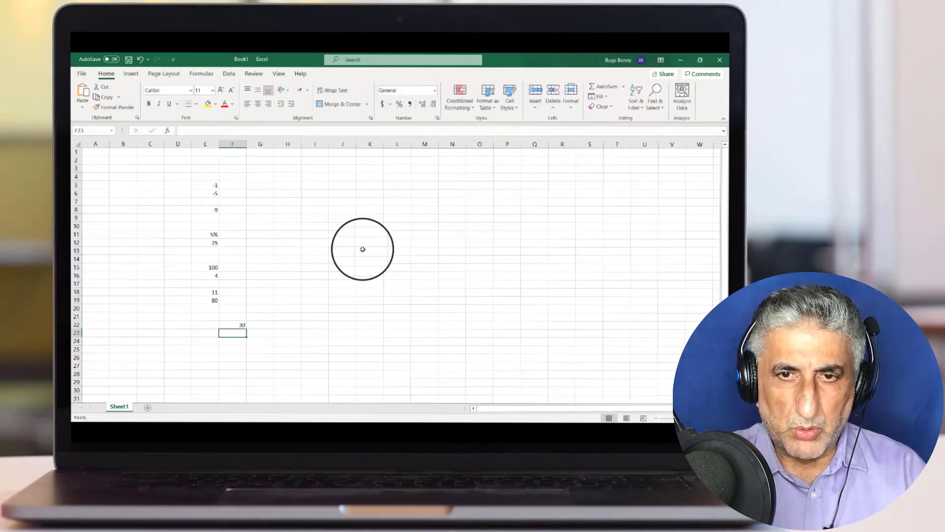
click(235, 325)
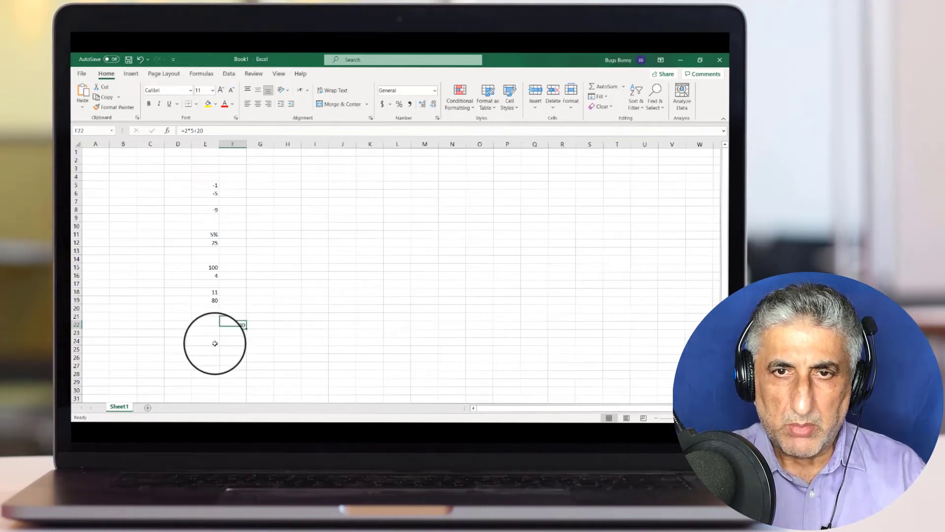
Enter the formula =5+3*10 in cell E24 to show multiplication being evaluated before addition
click(215, 343)
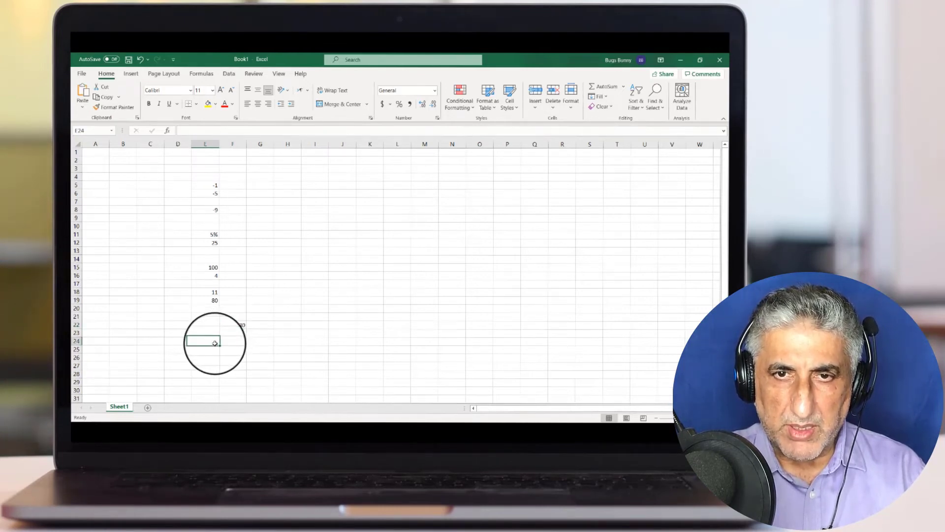
text(=)
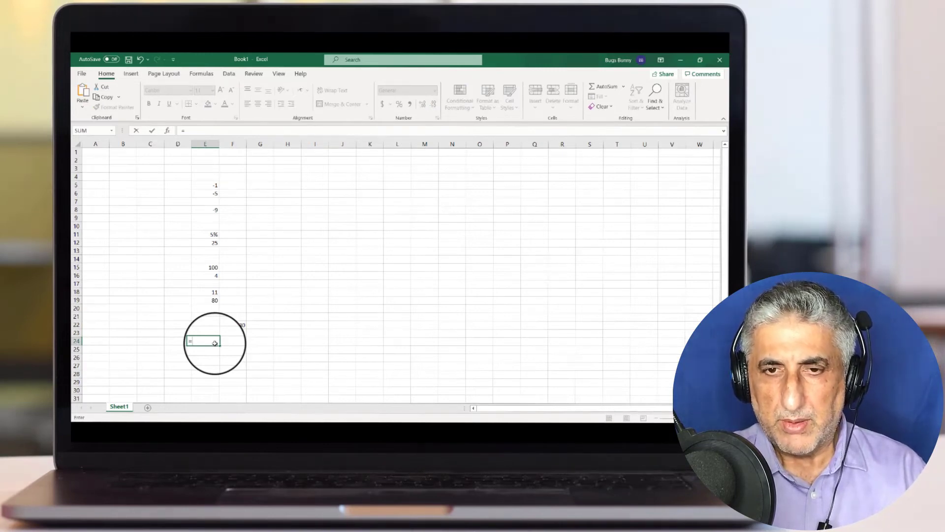
text(5)
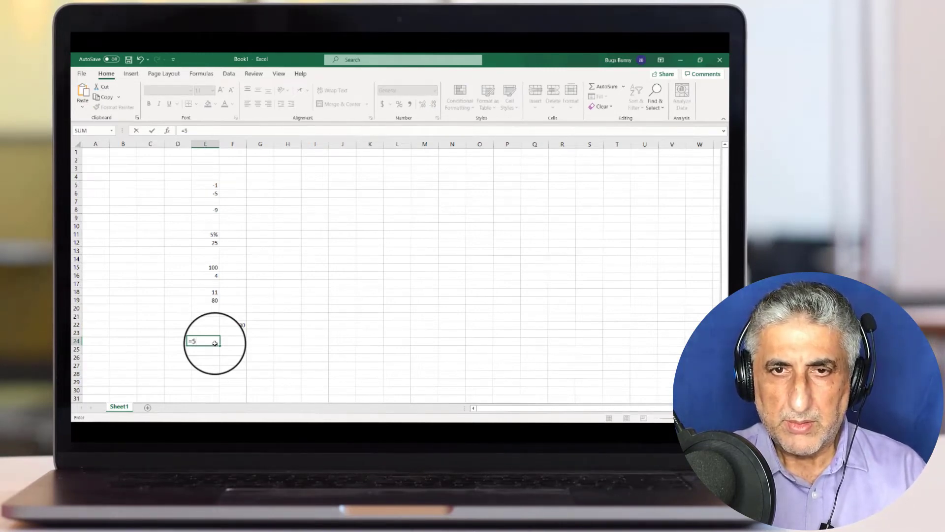
text(+)
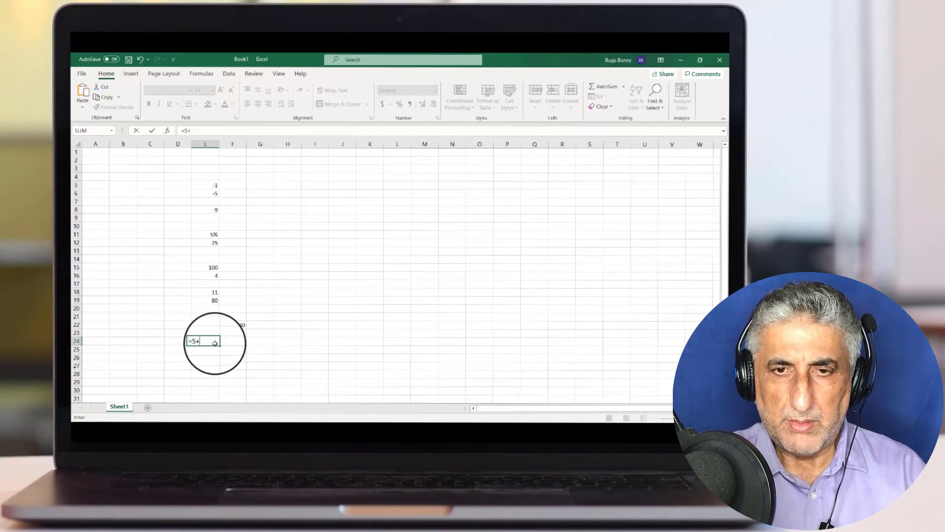
text(3)
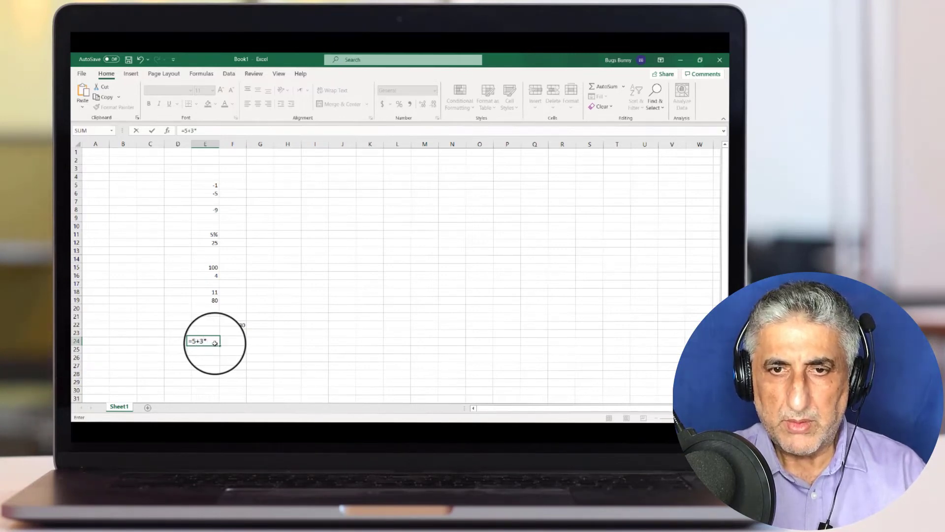
text(*10)
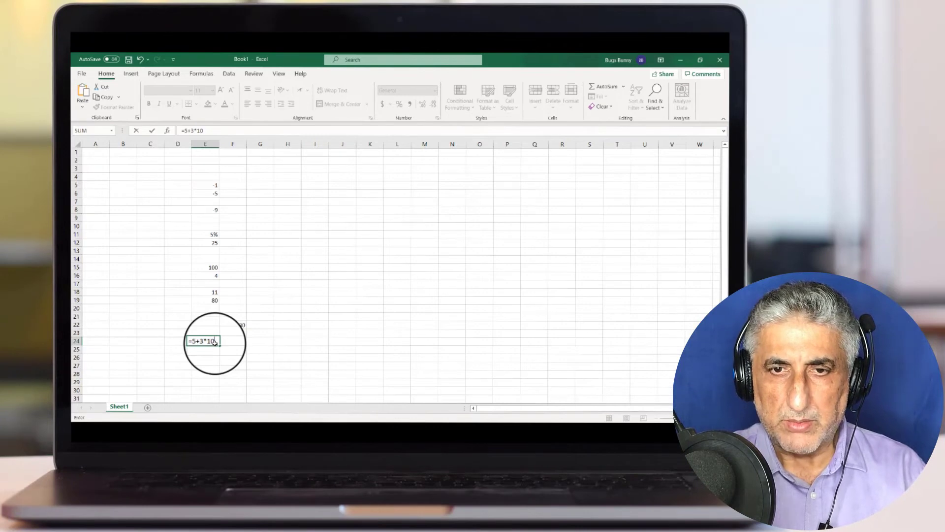
key(Return)
Add parentheses around the addition in cell E24's formula so that it reads =(5+3)*10
click(215, 341)
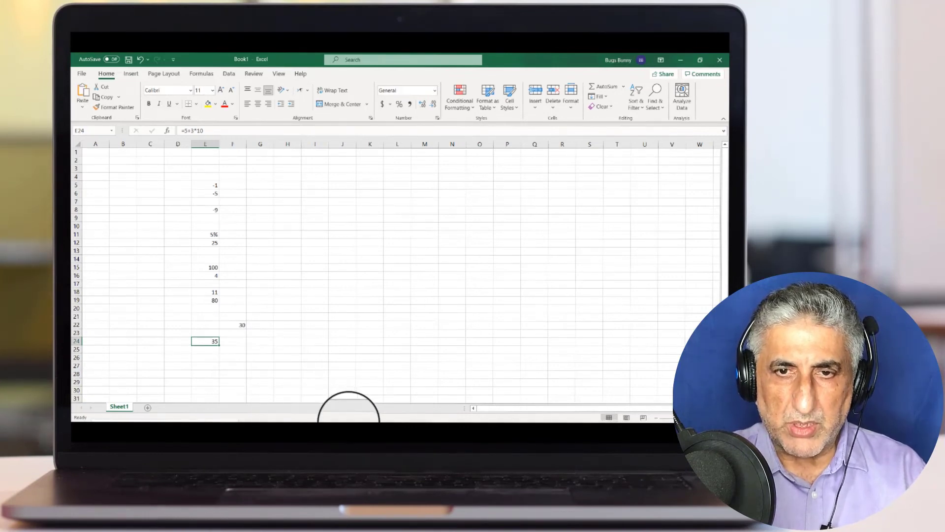
click(441, 415)
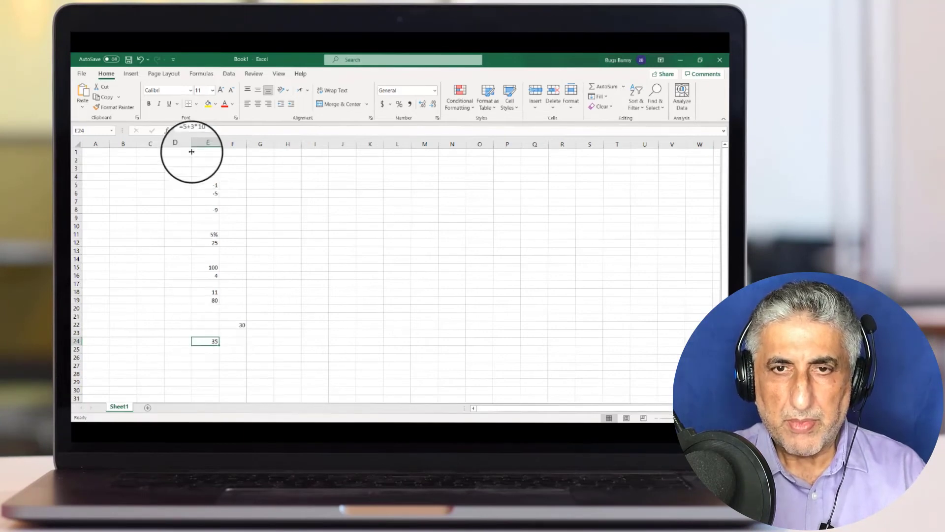
click(192, 134)
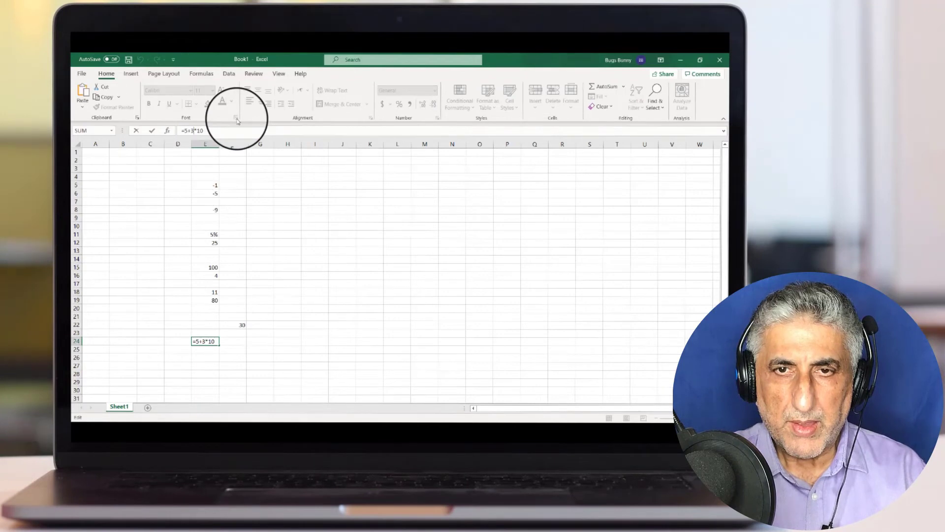
text())
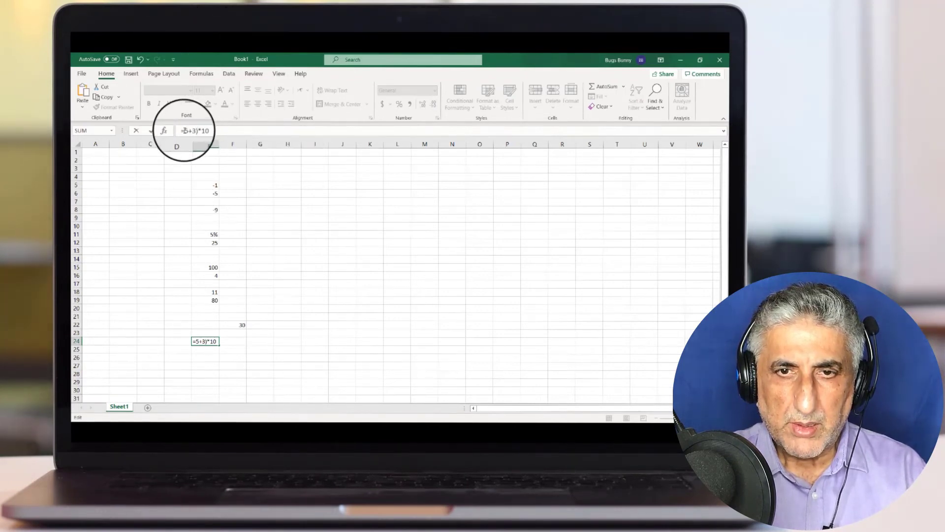
text(()
key(Return)
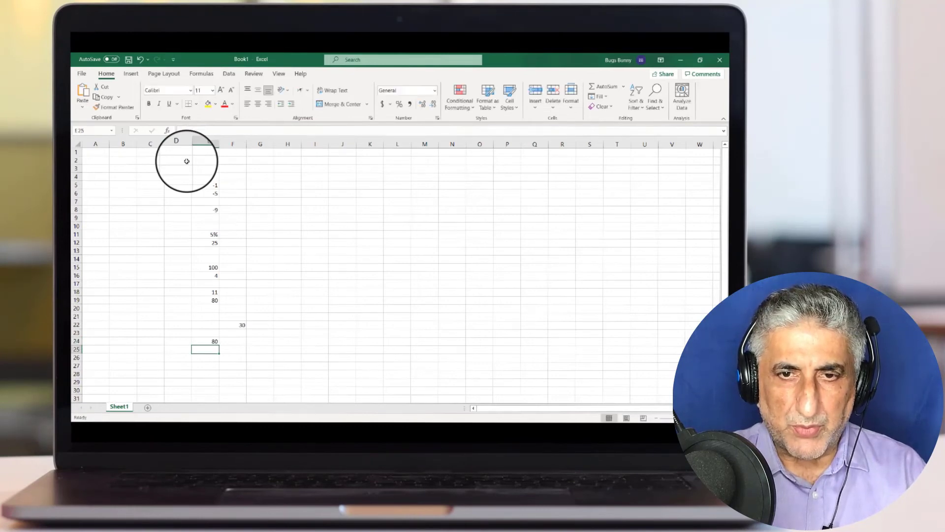
click(211, 341)
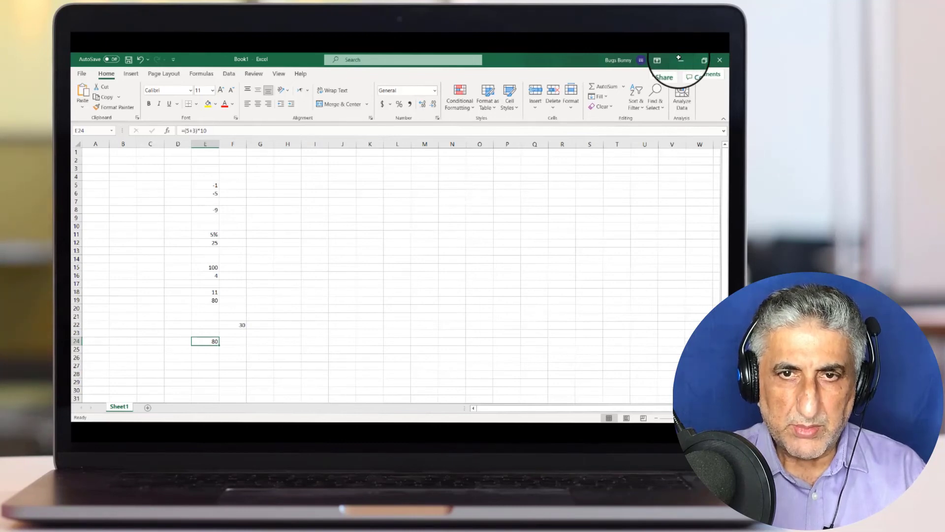
Enter the formula =-5+20 in cell H25 to show negation combined with addition
click(282, 349)
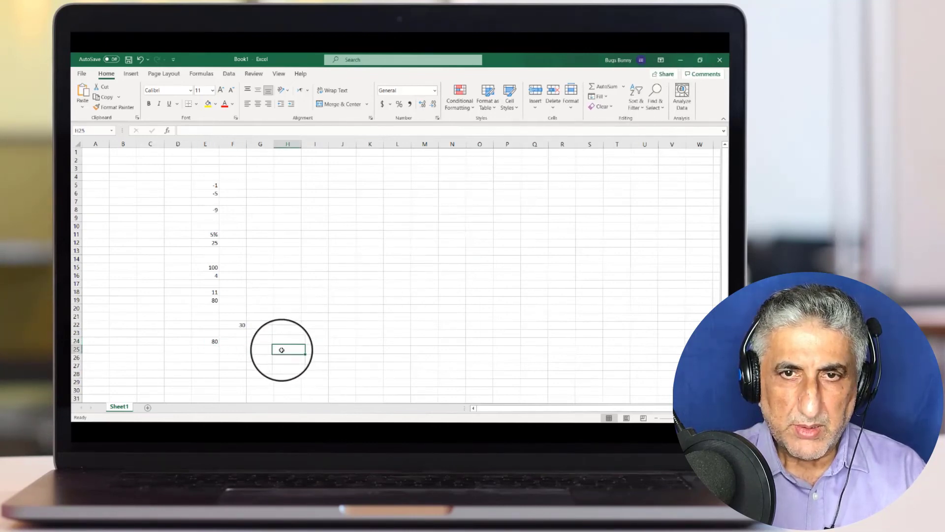
text(=)
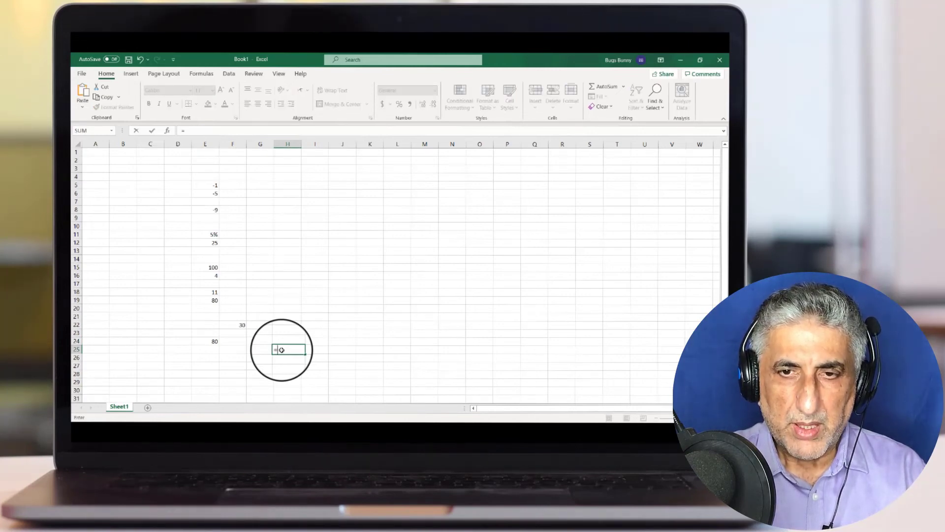
text( 5)
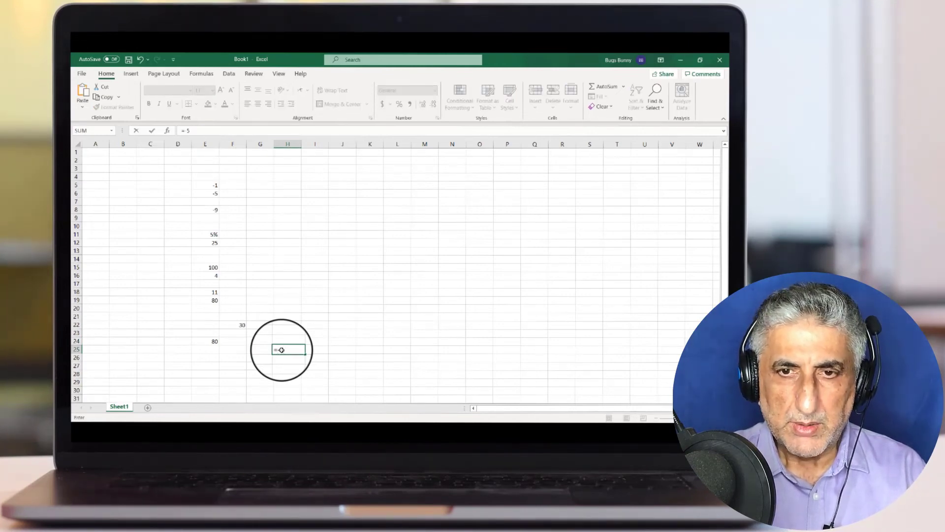
text(+)
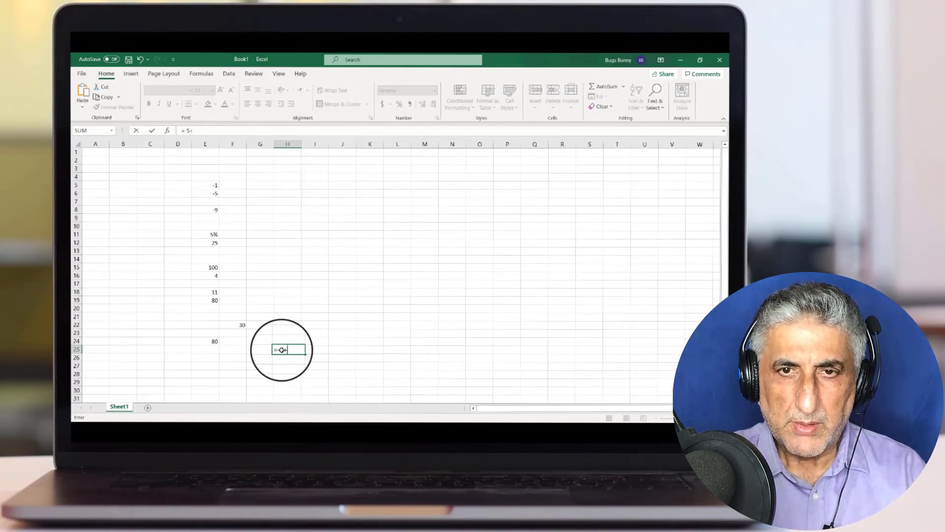
text(2)
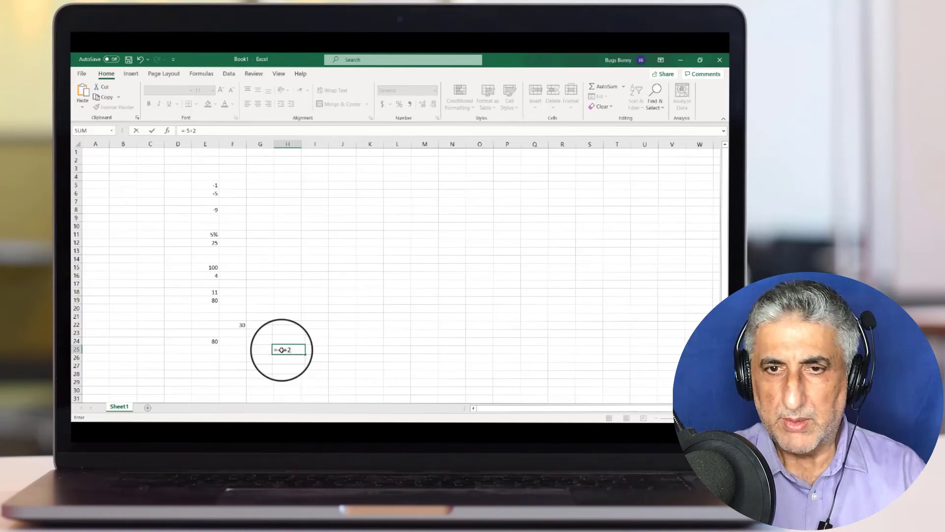
Enter the formula =5-15+20 in cell H26 to show subtraction and addition evaluated from left to right
click(294, 357)
text(=)
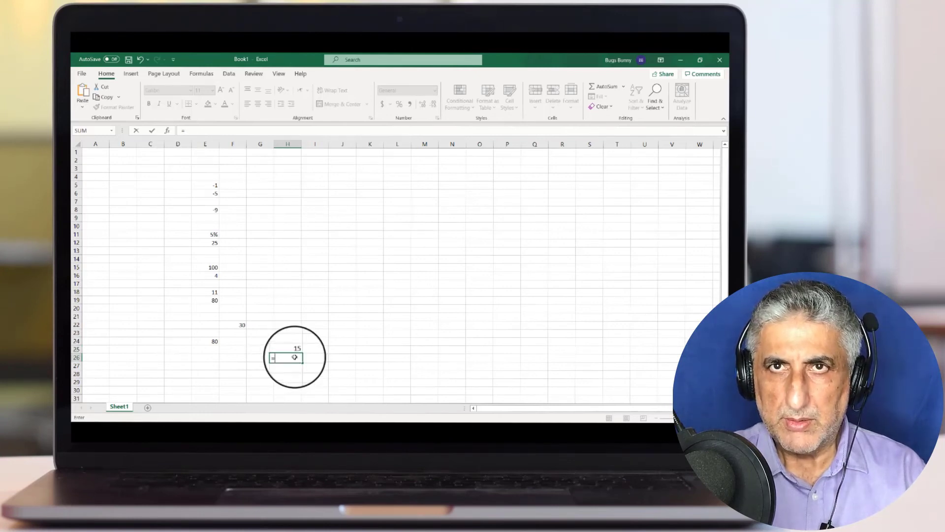
text(5-)
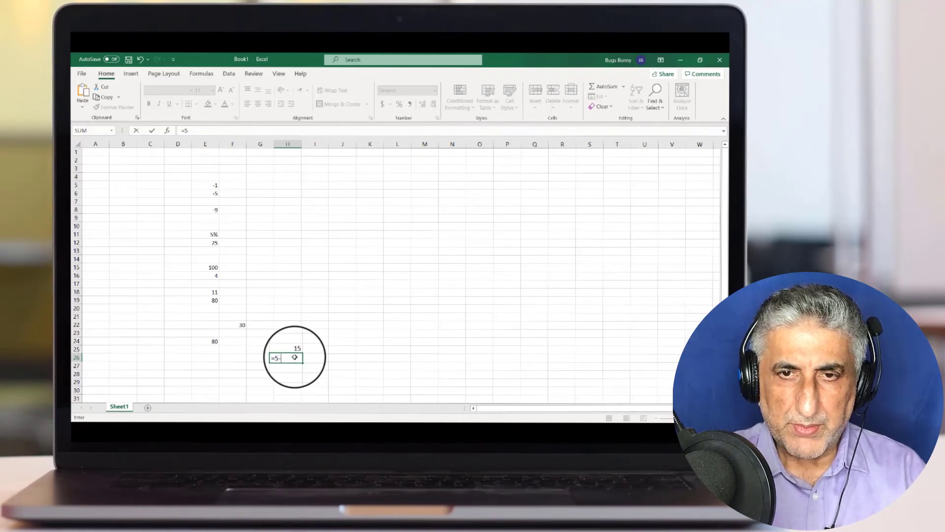
text(1)
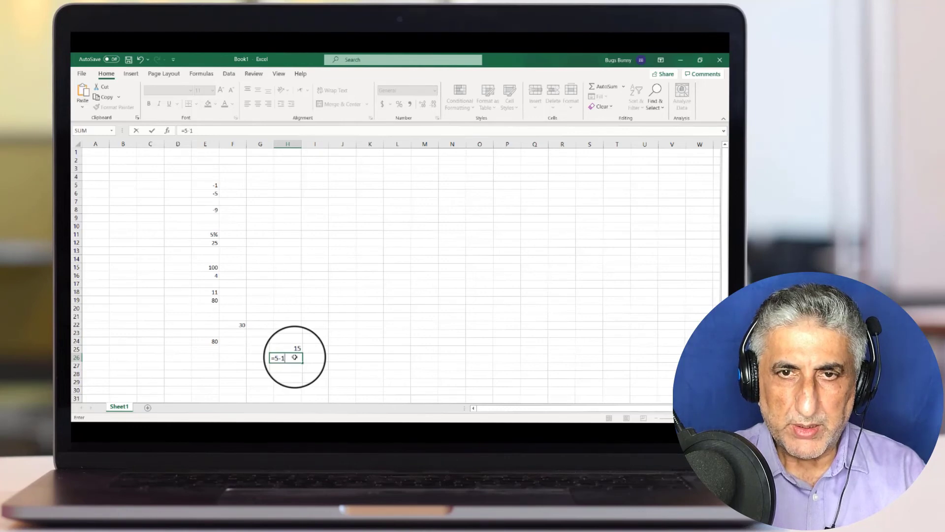
text(5)
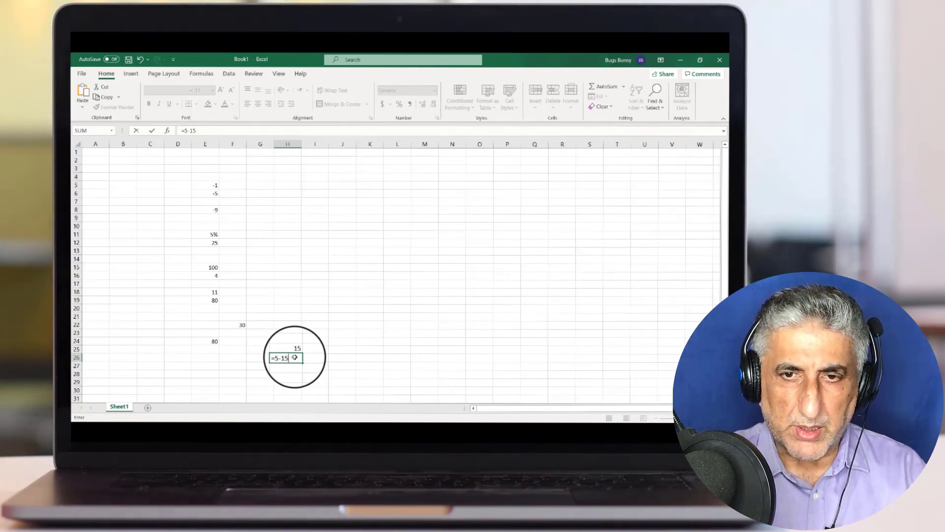
text(+)
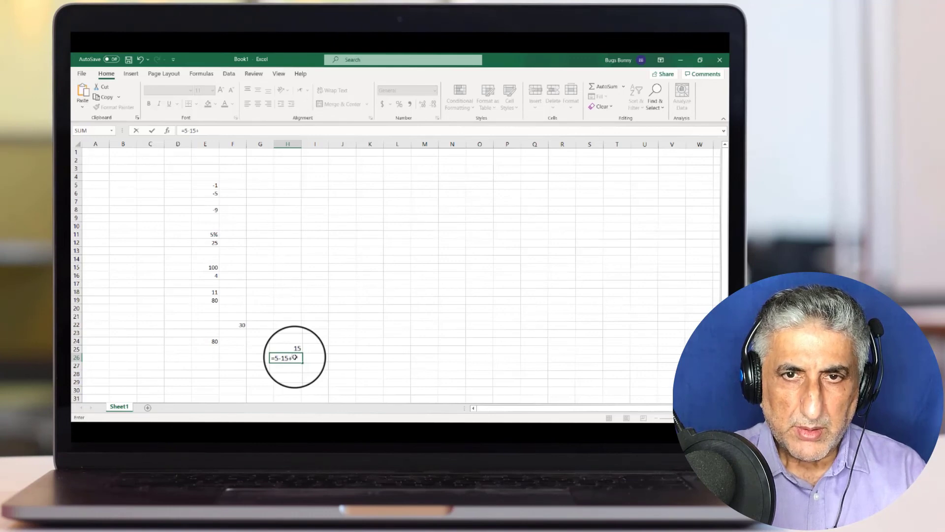
text(20)
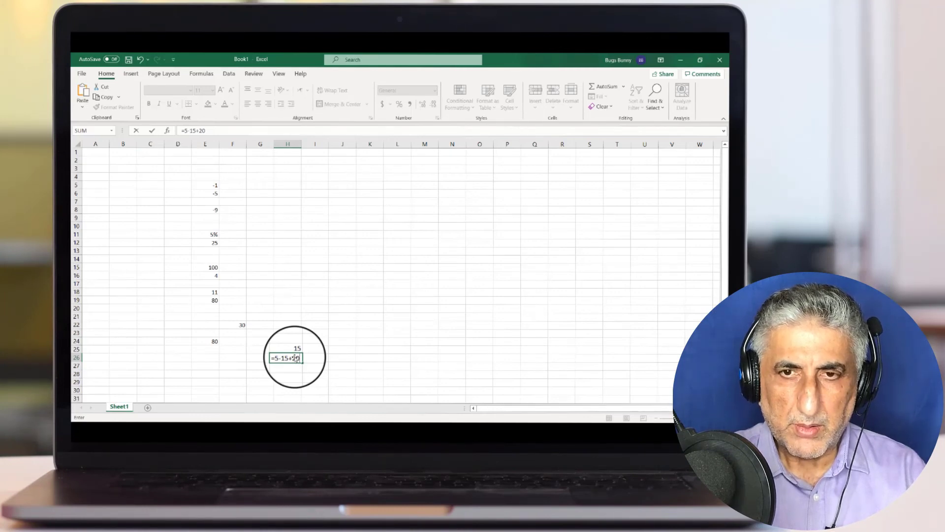
key(Return)
click(289, 358)
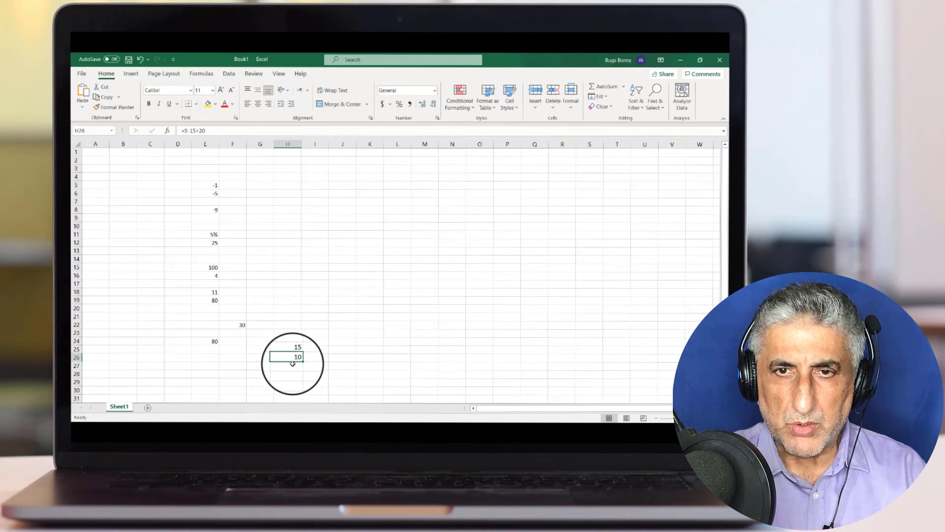
Switch to the Excel Operations slide show in PowerPoint and advance to the explanation of the use of parentheses
key(alt+Tab)
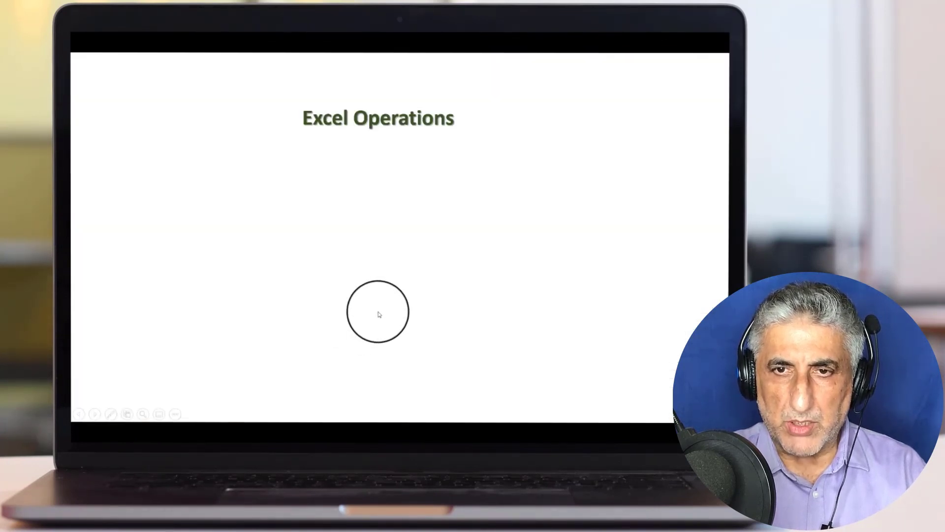
click(382, 308)
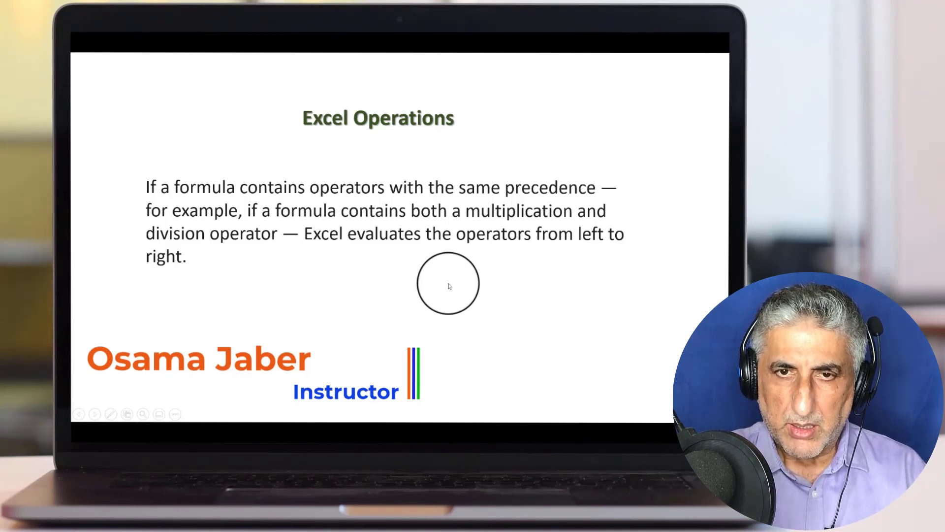
key(Right)
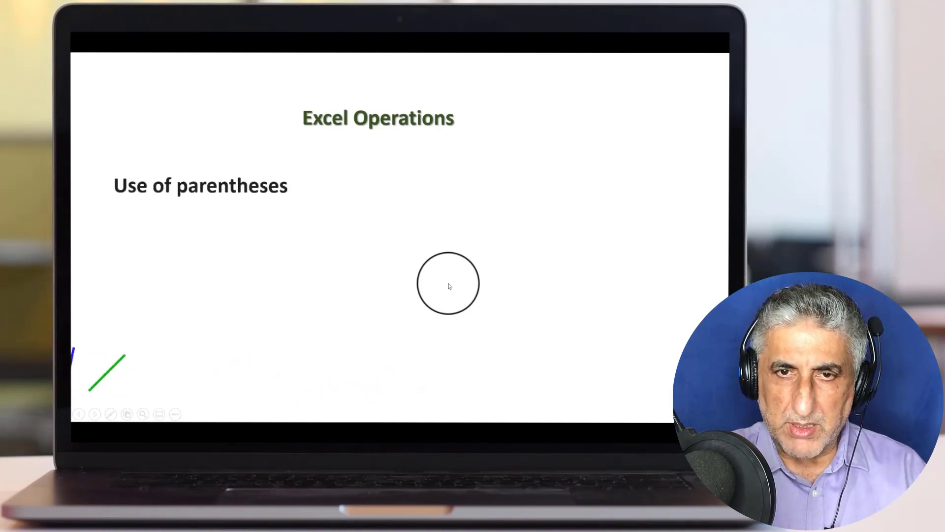
key(Right)
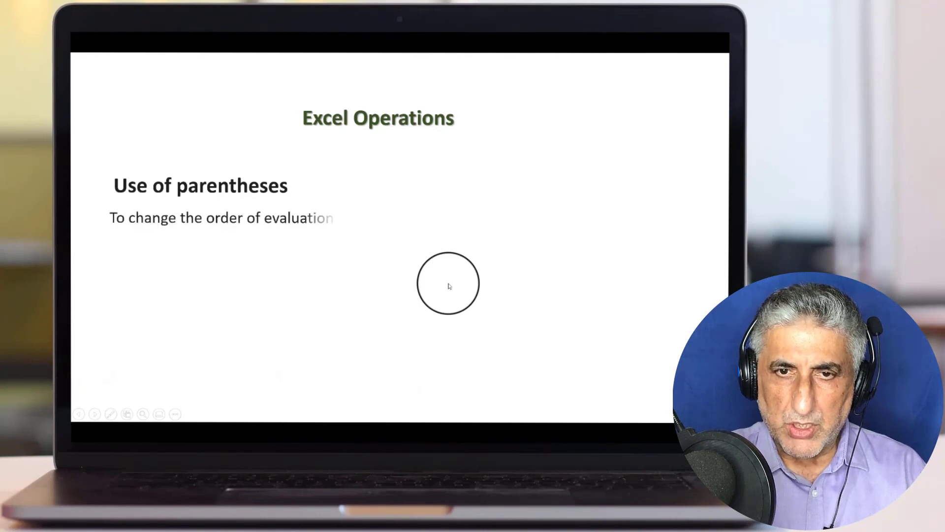